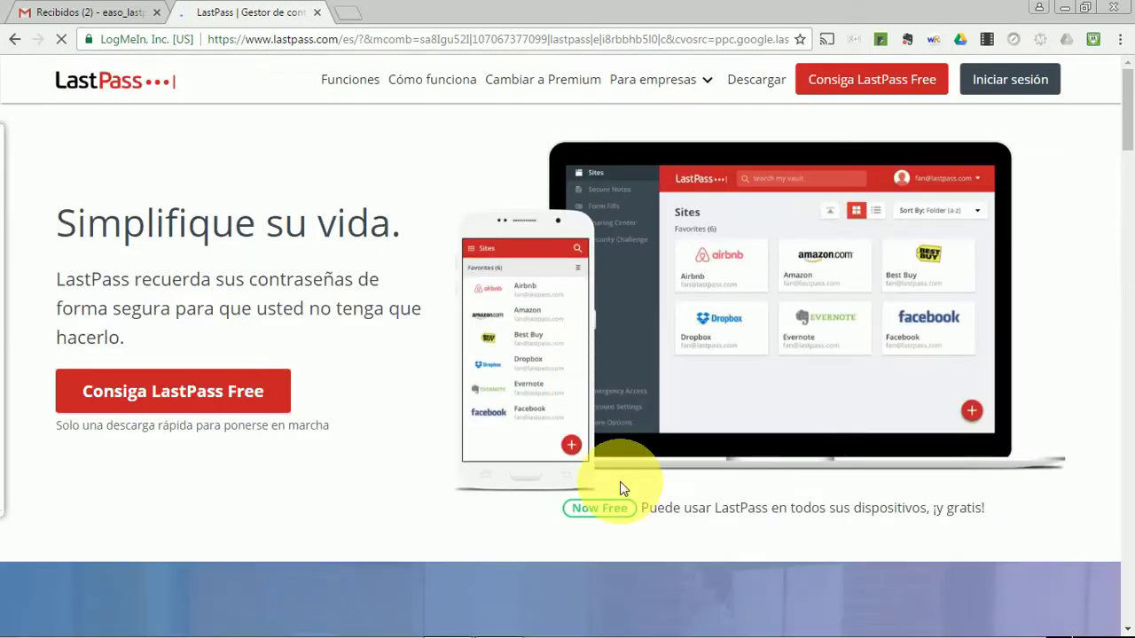
Choose 'Consiga LastPass Free' and add the LastPass extension to Chrome
click(192, 396)
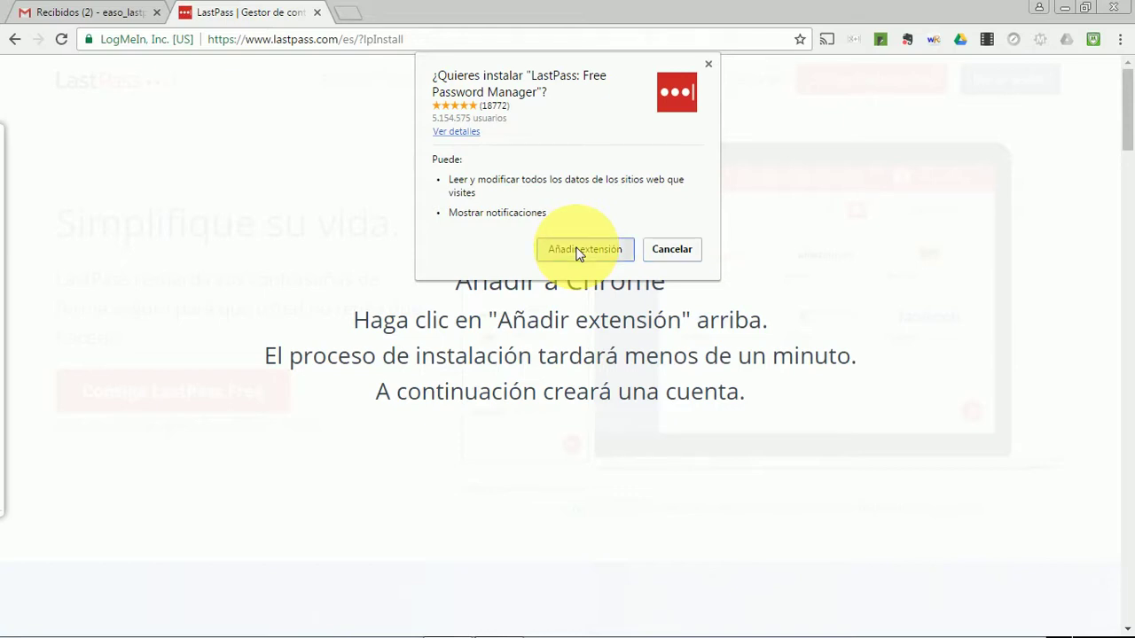
click(577, 250)
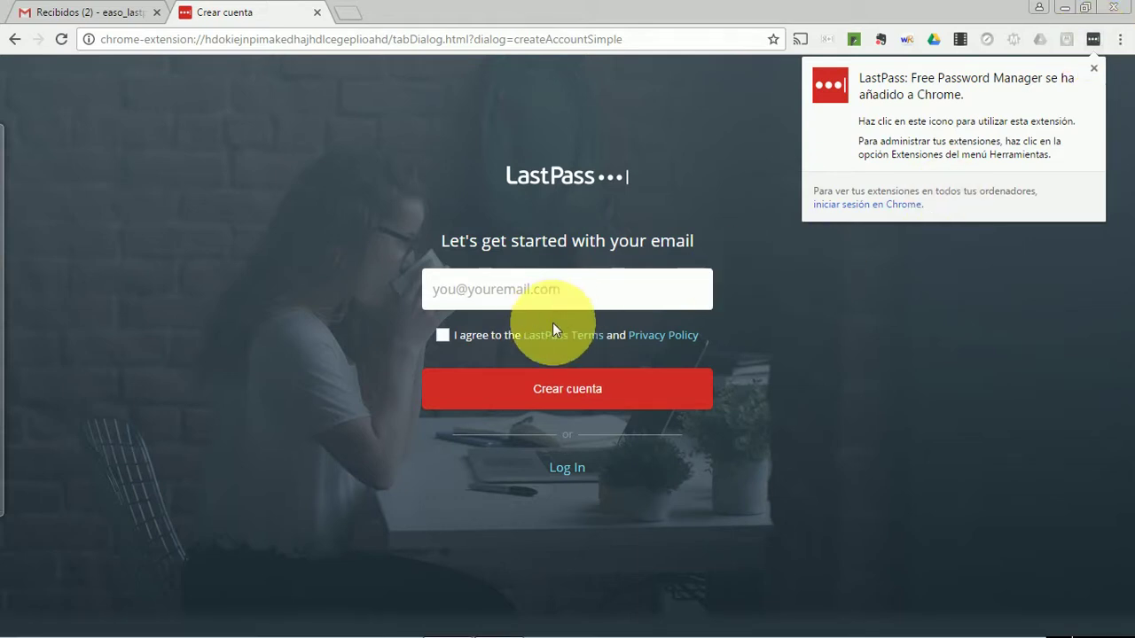
Enter the account e-mail address, accept the terms, and choose 'Crear cuenta'
click(523, 296)
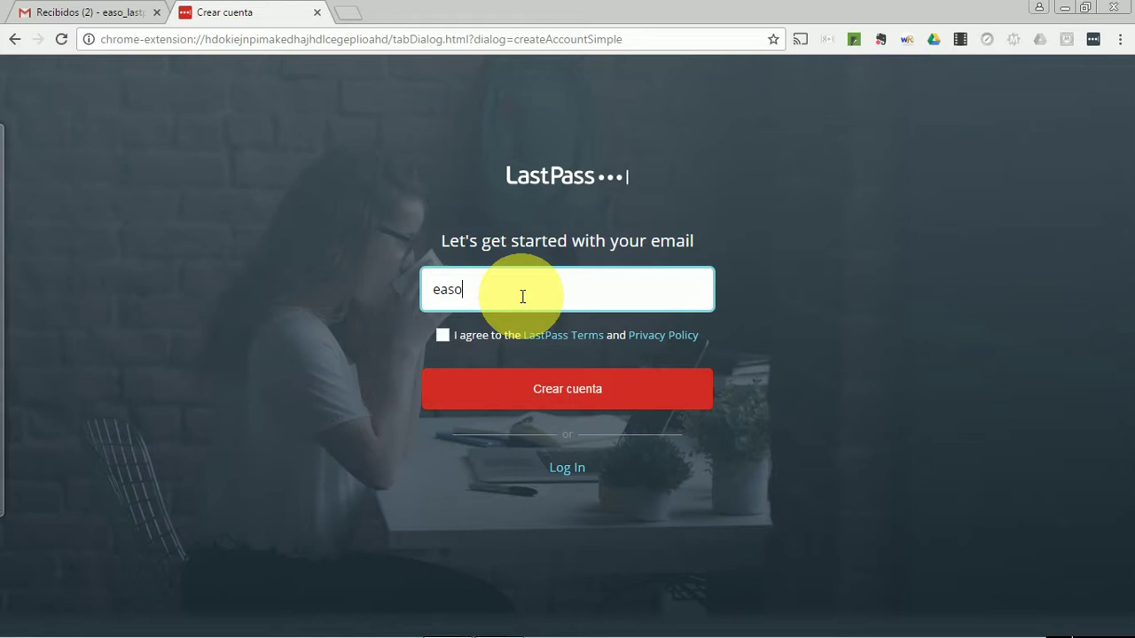
click(444, 342)
click(559, 399)
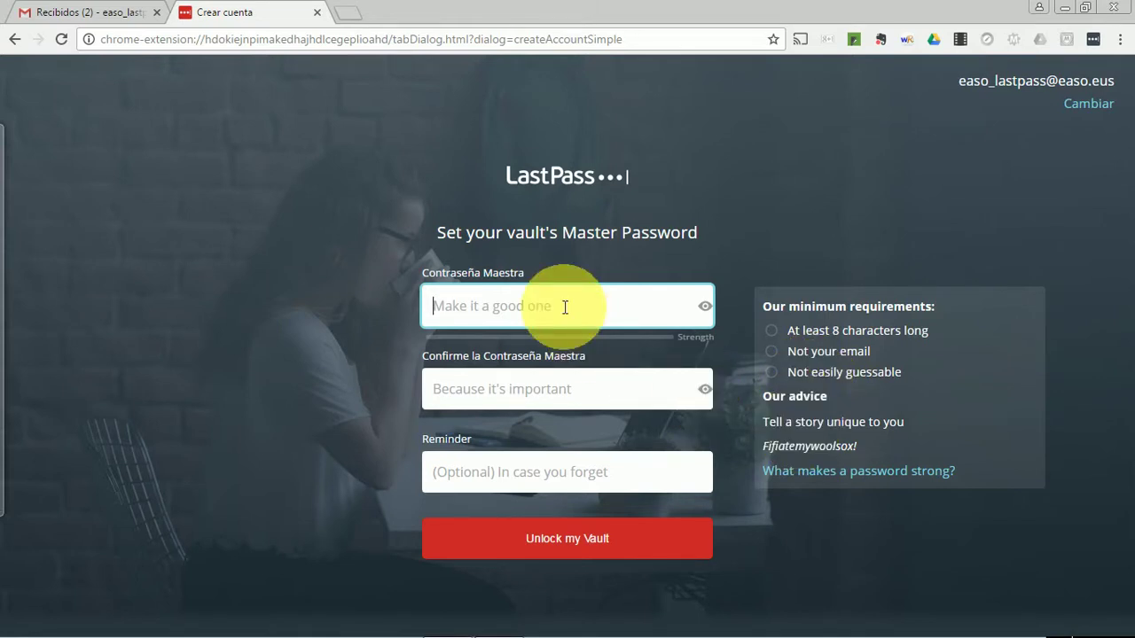
Enter the master password, retype it in the confirmation field, and unlock the vault
text(•••••••••••••••••)
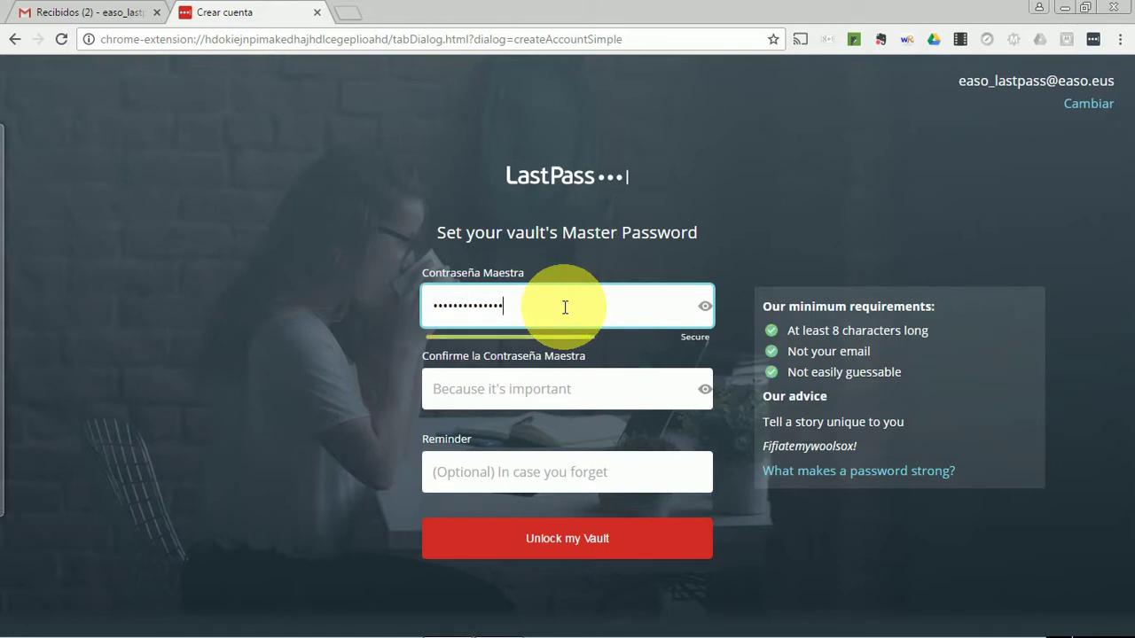
text(••)
key(Tab)
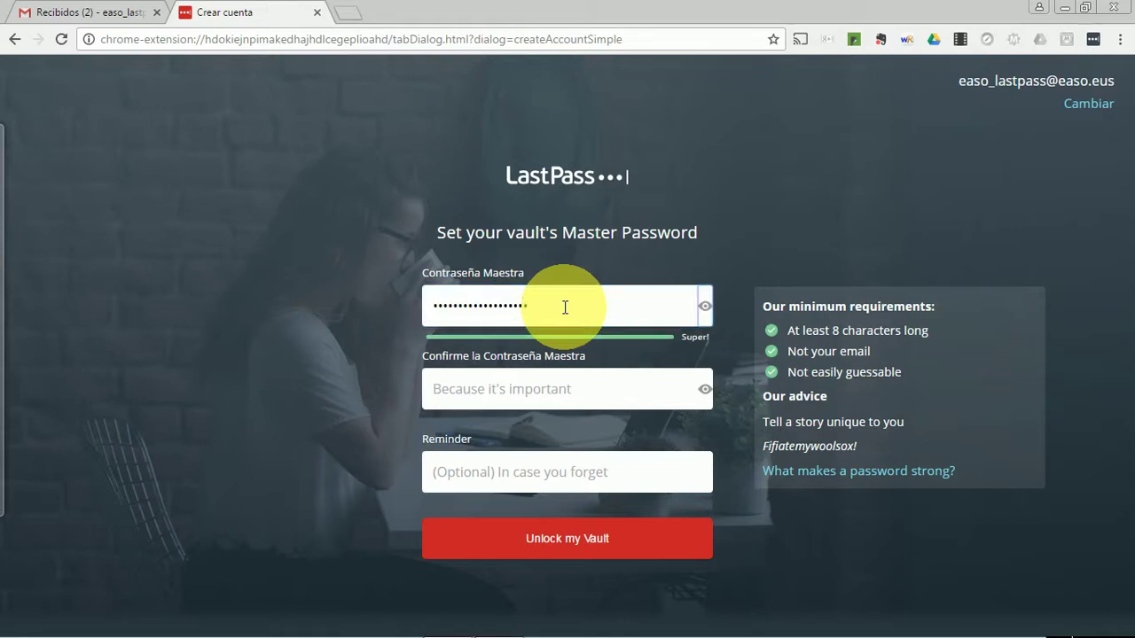
key(Tab)
text(••••••••••••••••••)
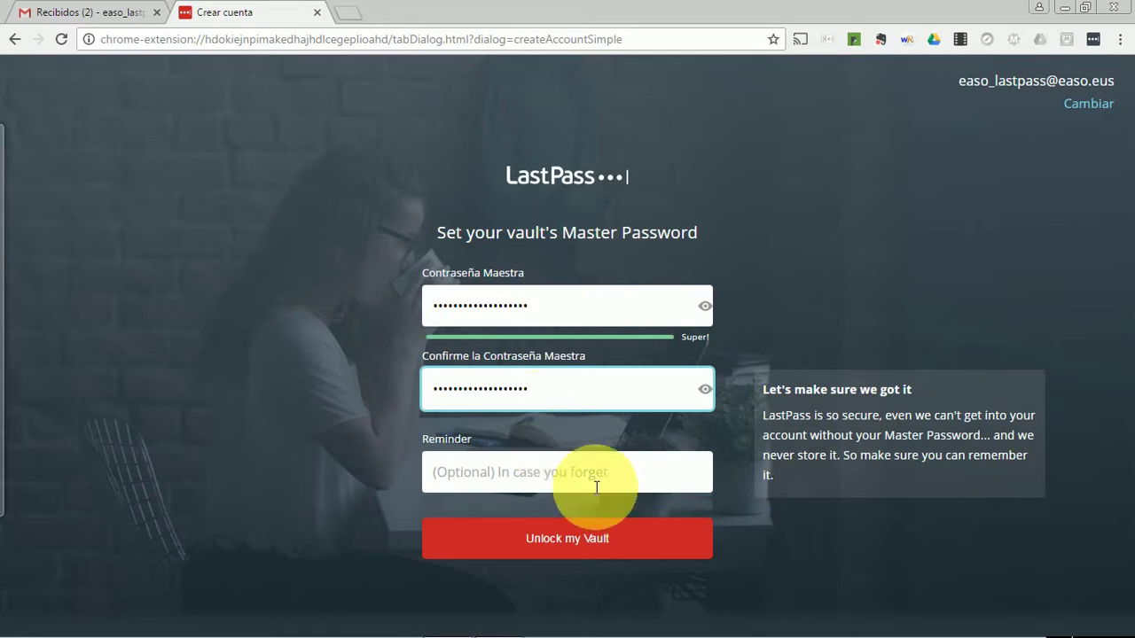
click(590, 543)
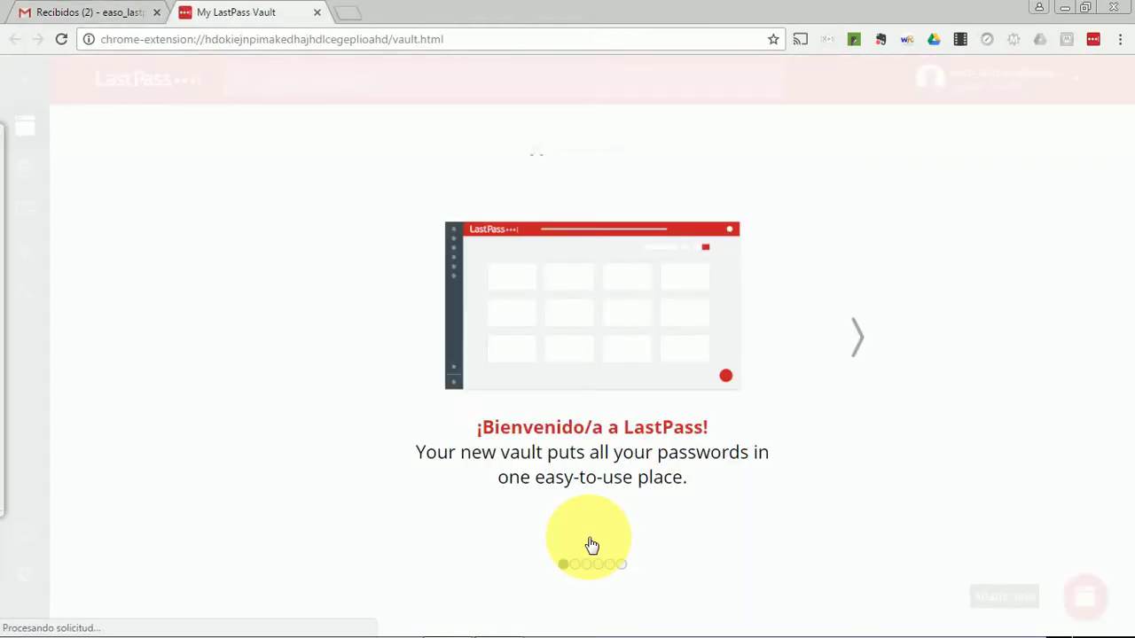
Advance through the welcome-tour slides and choose 'Abrir Mi Caja Fuerte'
click(856, 347)
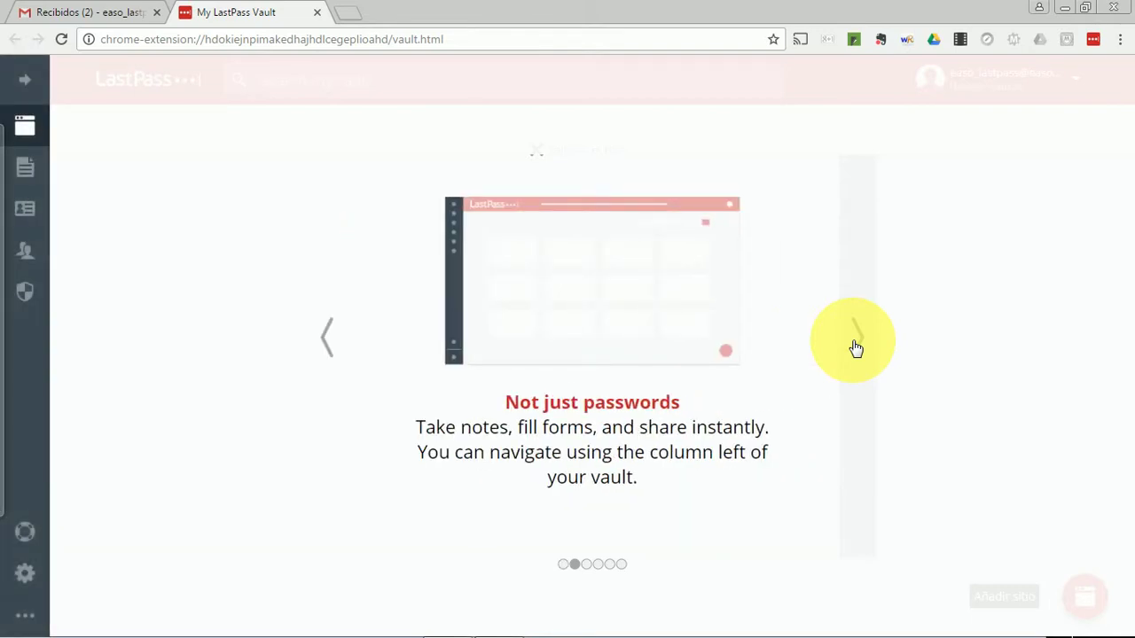
click(856, 348)
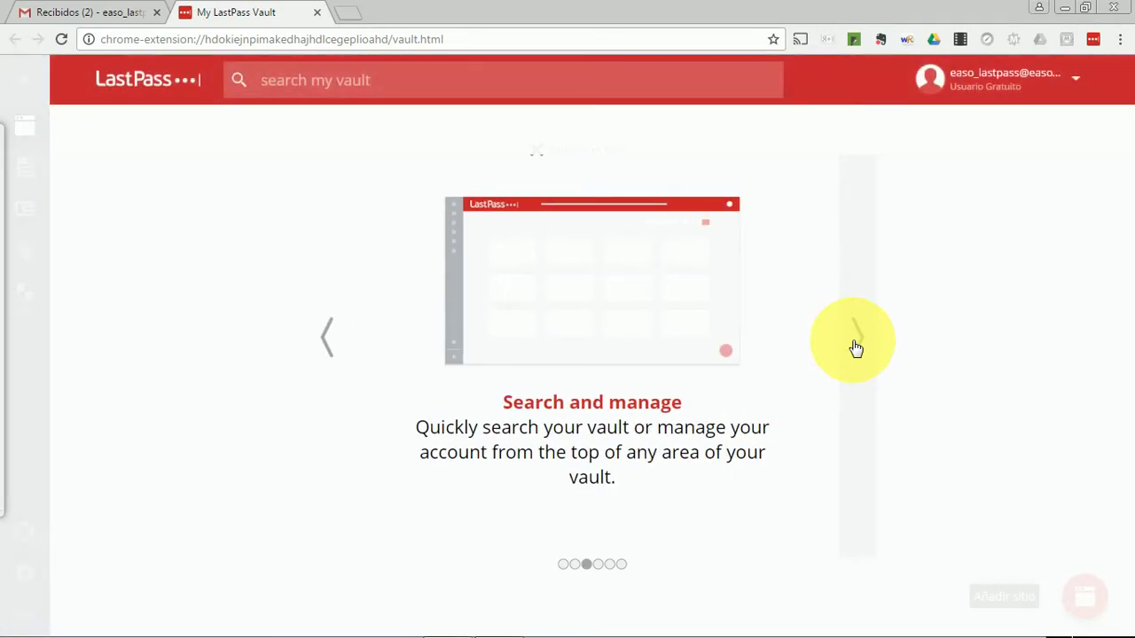
click(856, 347)
click(855, 347)
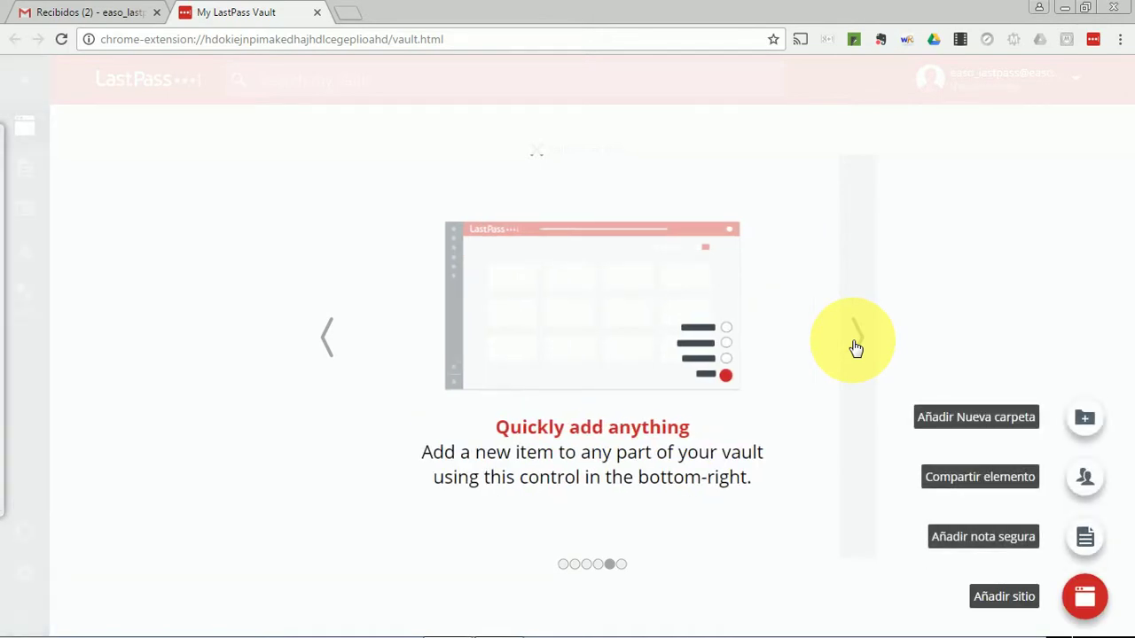
click(856, 348)
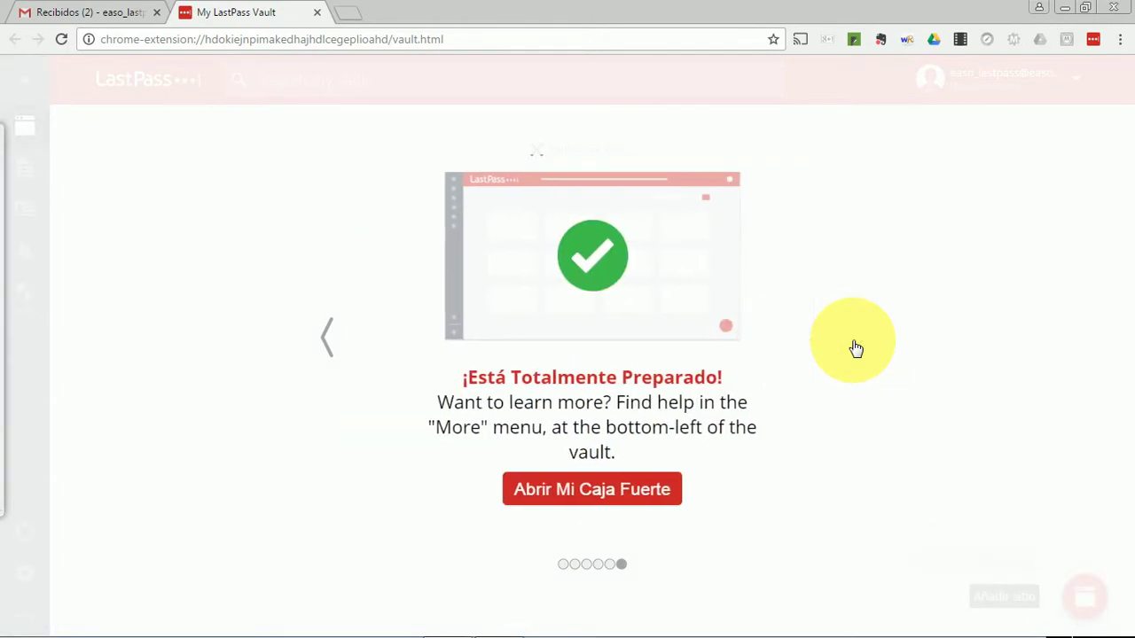
click(574, 492)
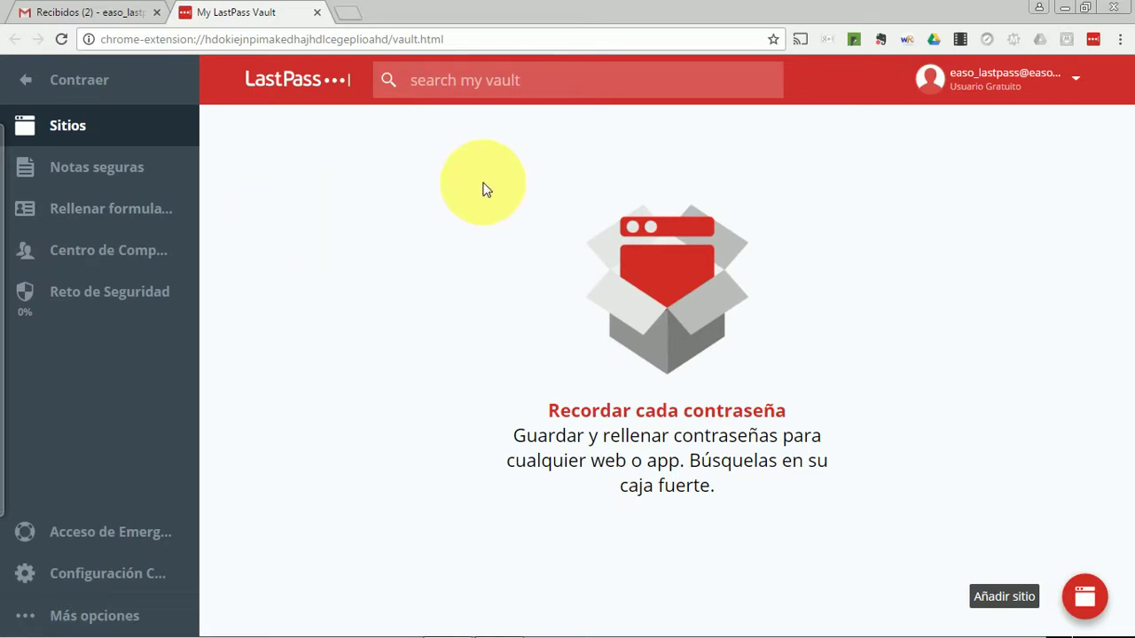
click(1074, 88)
Open Configuración Cuenta on its Opciones multifactor tab
click(1026, 158)
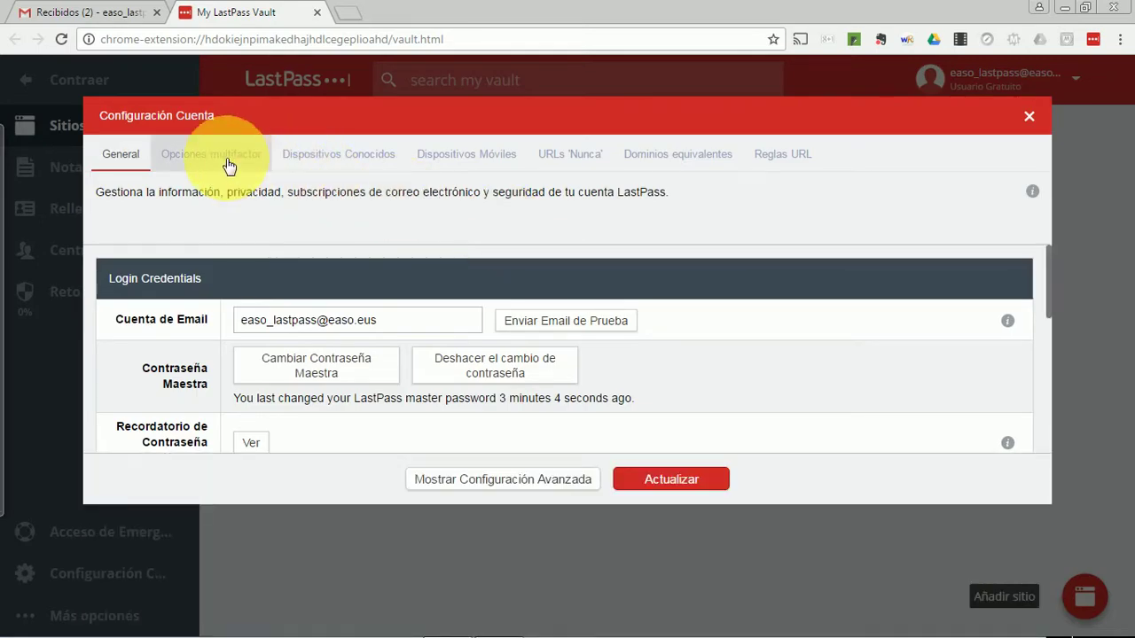
click(230, 156)
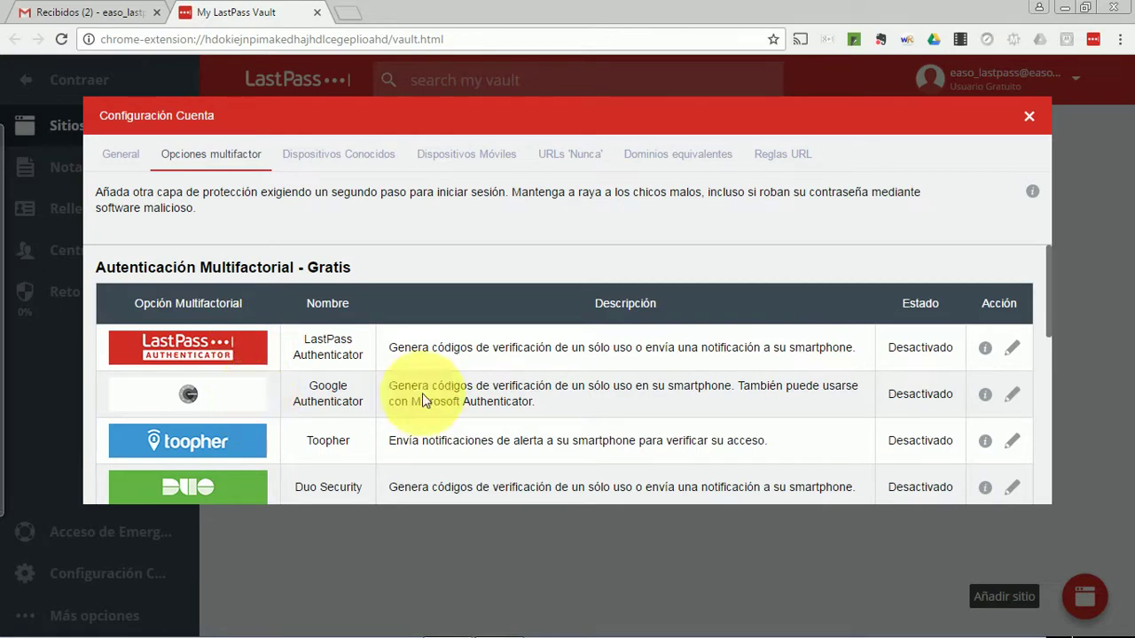
scroll(426, 399, down, 3)
scroll(428, 399, down, 1)
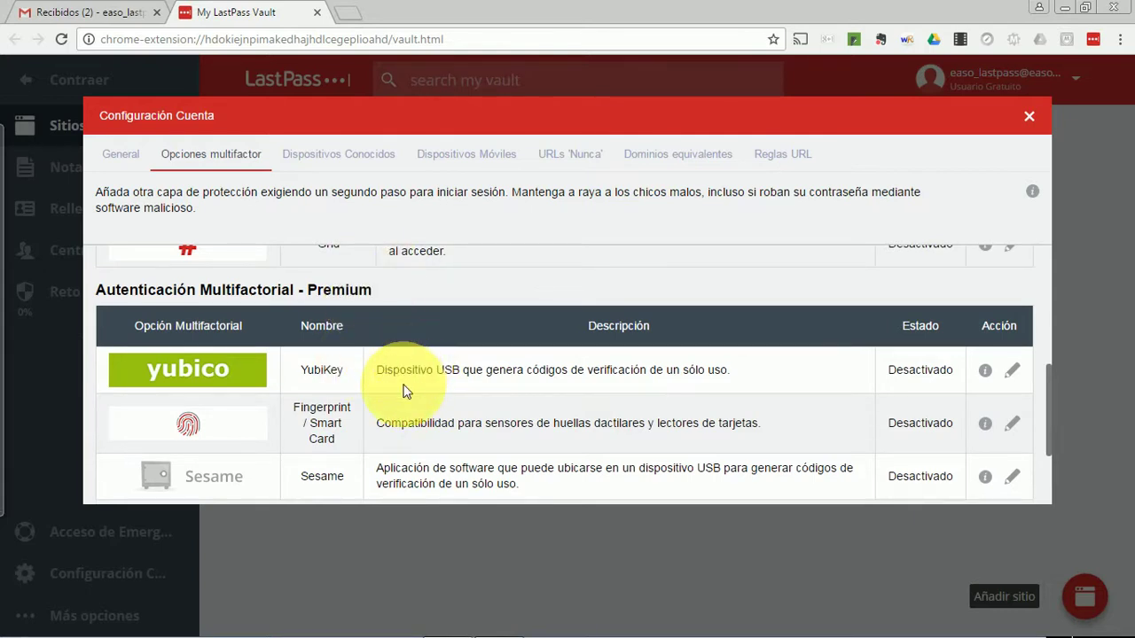
scroll(411, 375, down, 1)
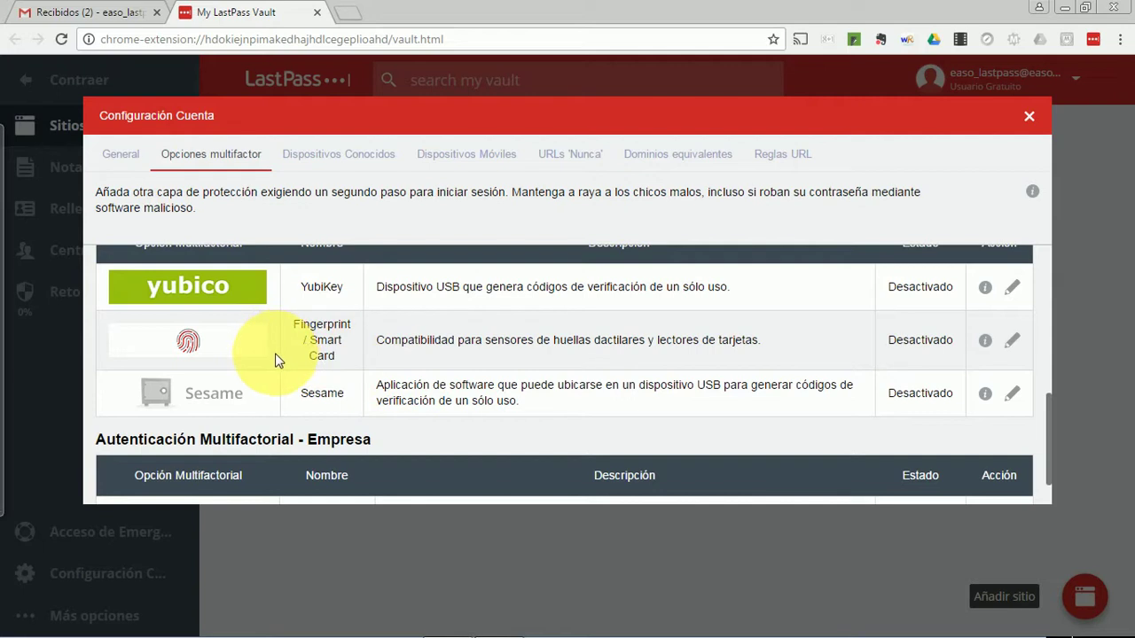
scroll(497, 364, up, 5)
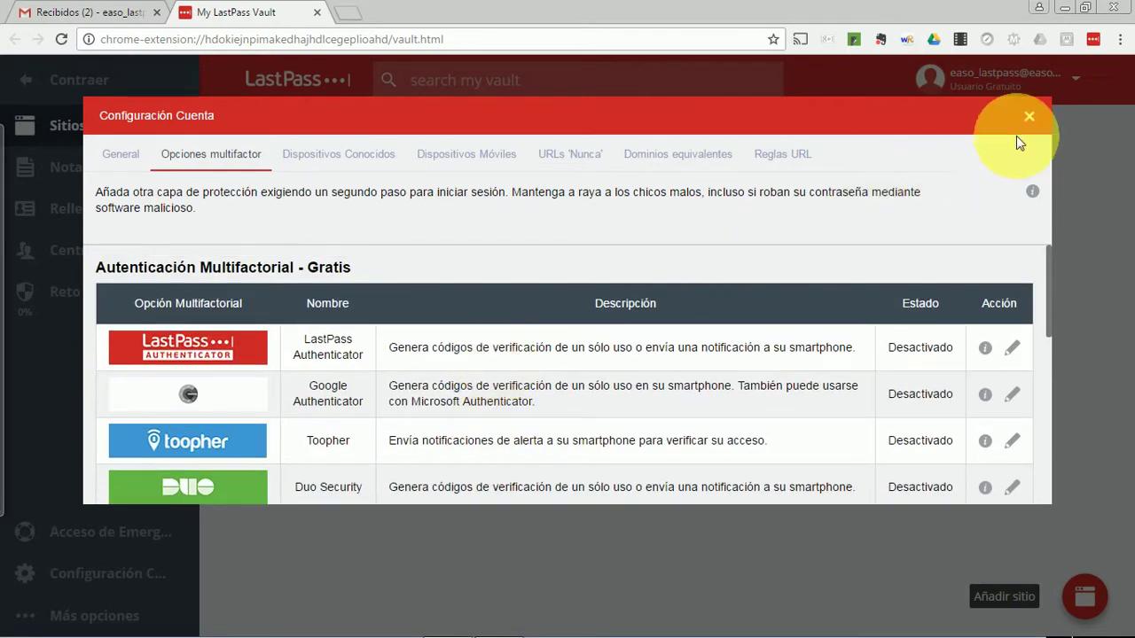
Set Google Authenticator's Activado option to Sí, choose Actualizar, and close Configuración Cuenta
click(1011, 396)
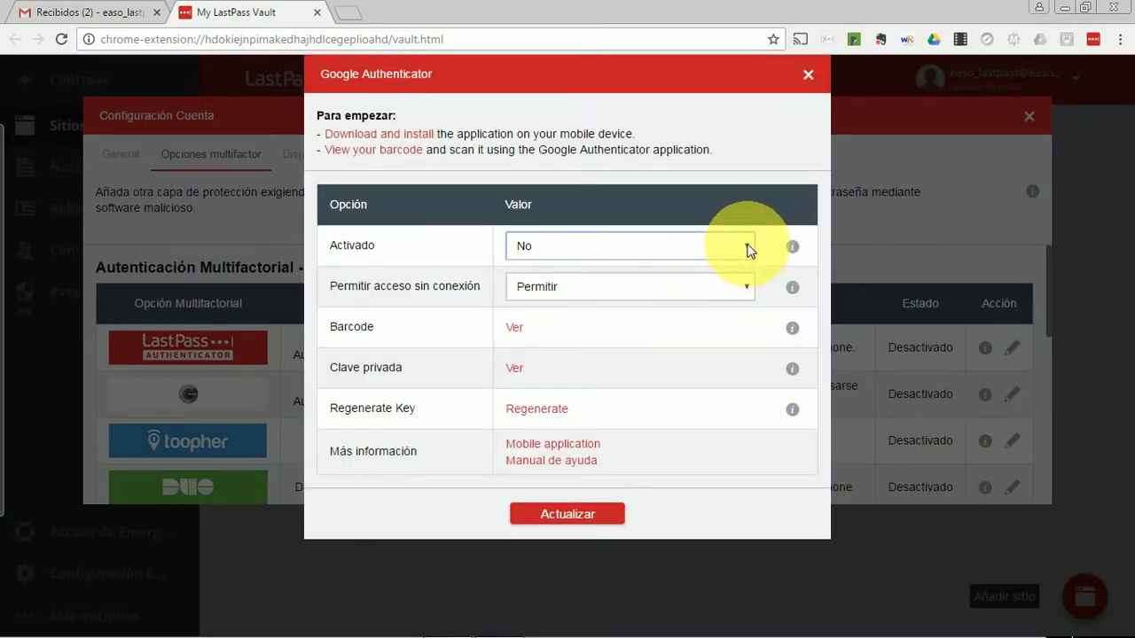
click(747, 246)
click(664, 267)
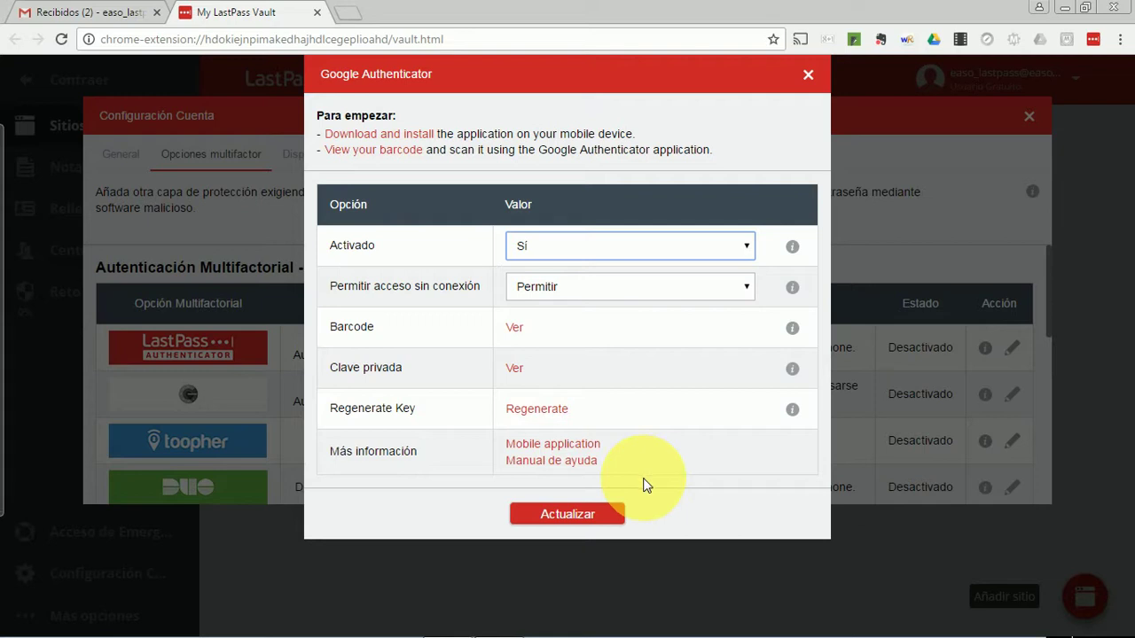
click(808, 78)
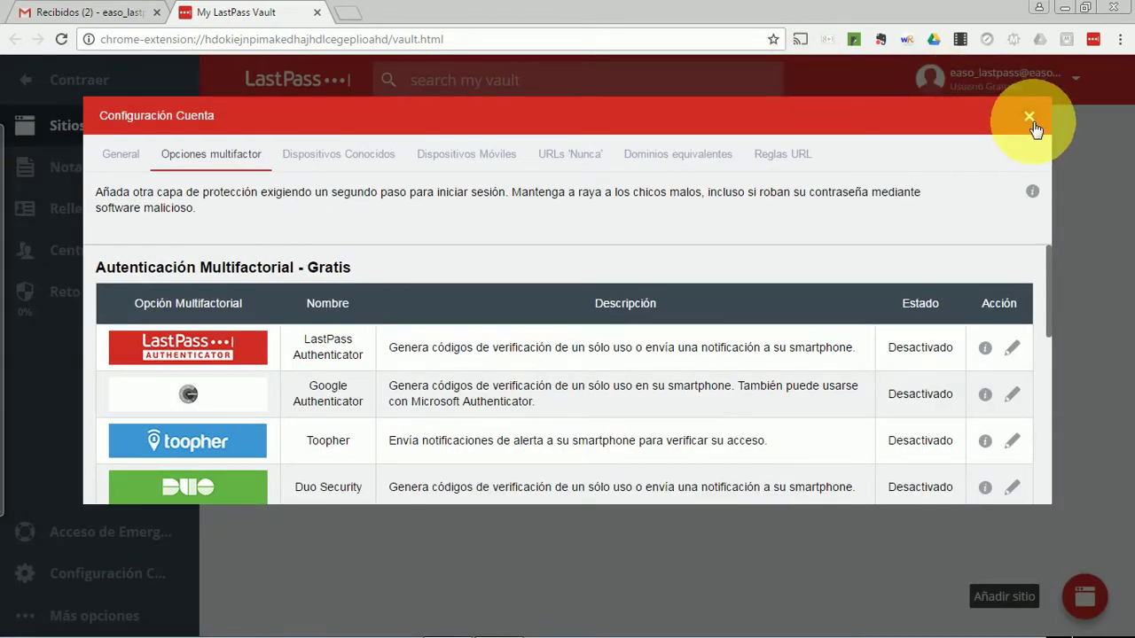
click(1029, 118)
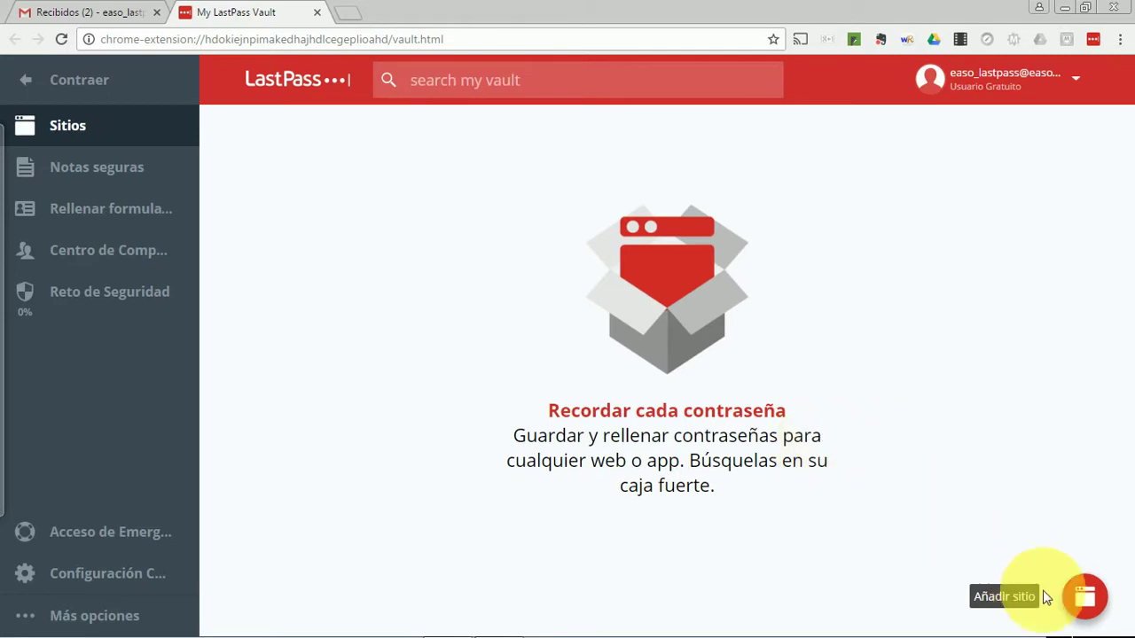
Create two vault folders, Correo and Viajes
click(1071, 599)
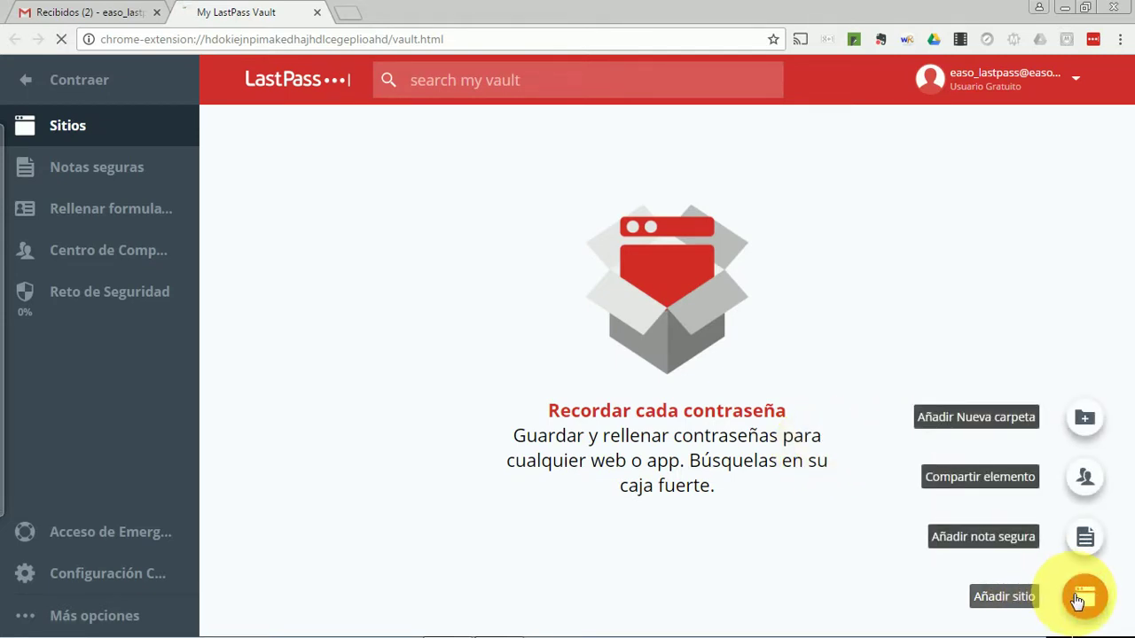
click(1082, 419)
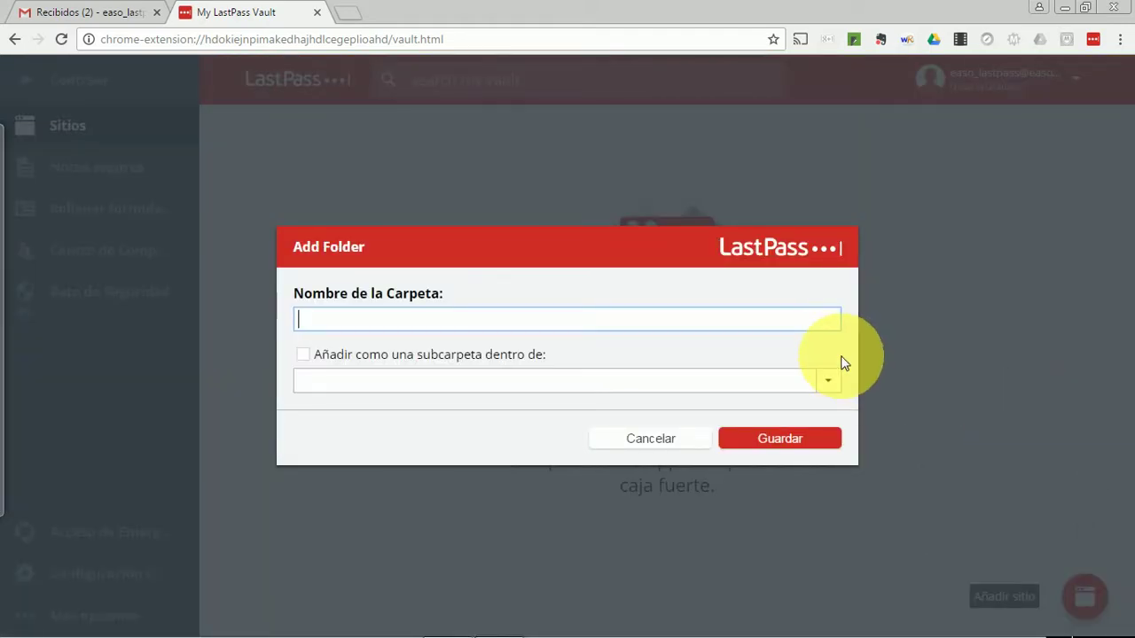
text(Corre)
click(805, 439)
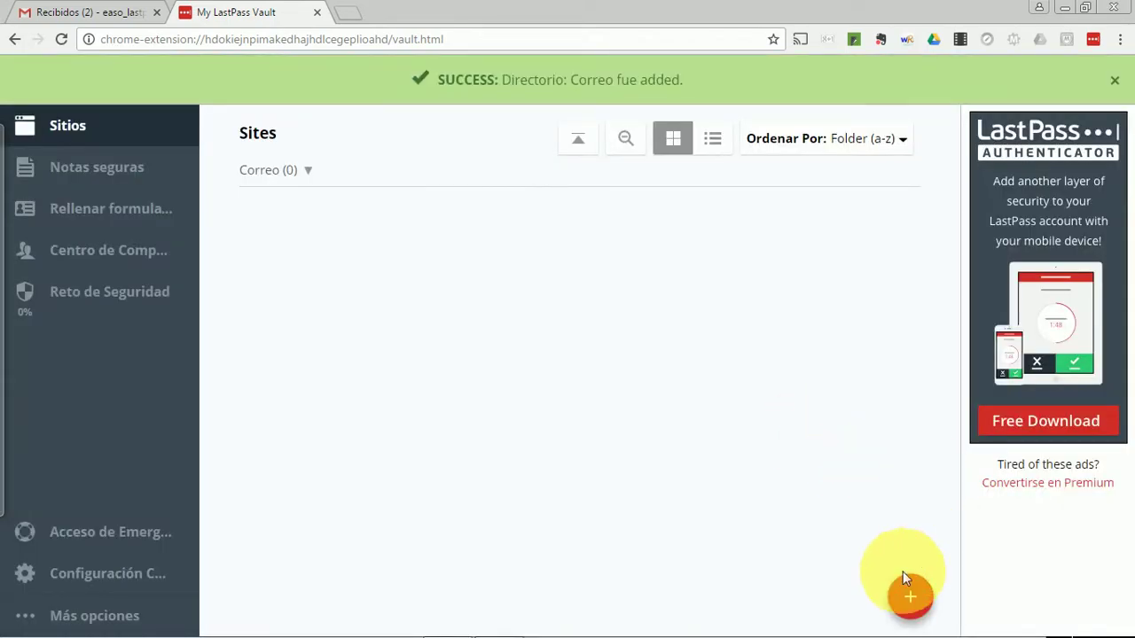
mouse_move(926, 608)
click(906, 419)
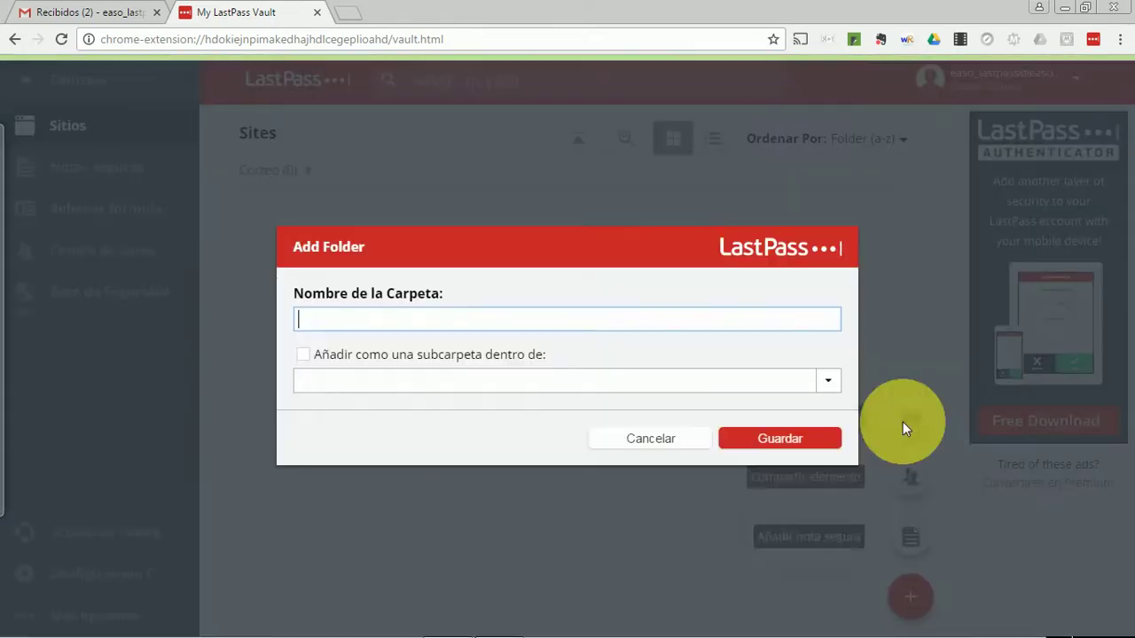
text(Viajes)
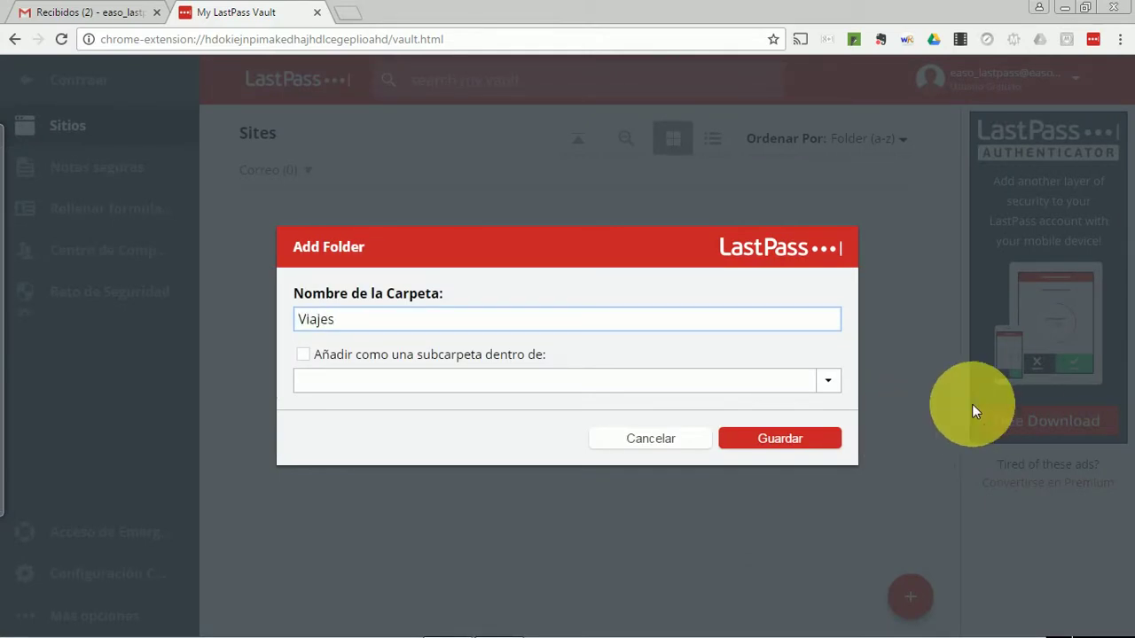
click(805, 446)
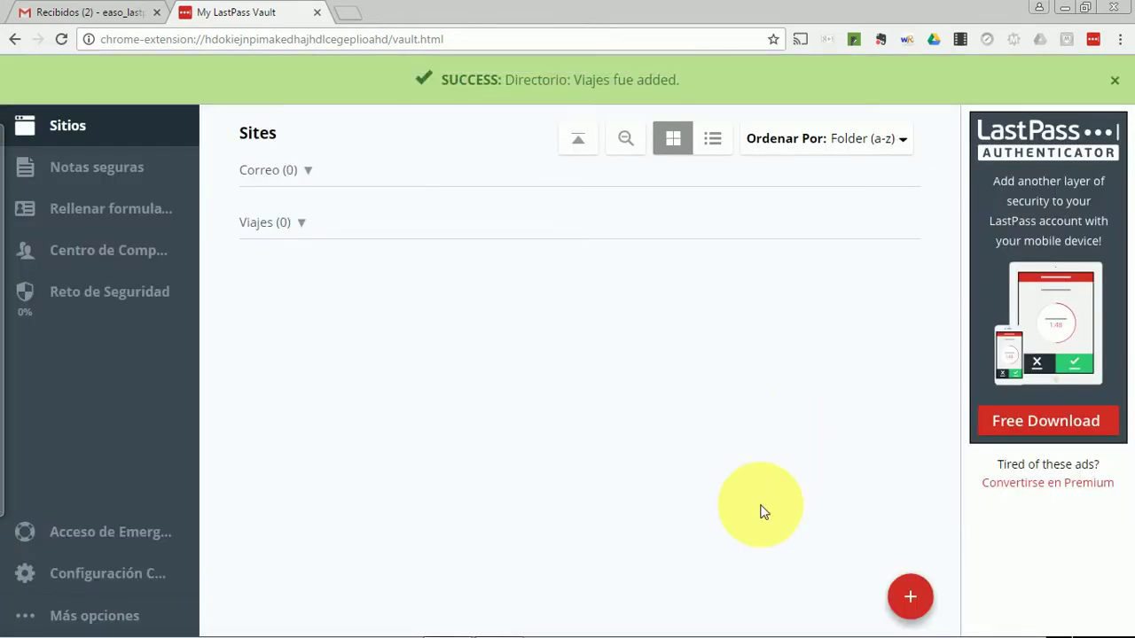
mouse_move(909, 600)
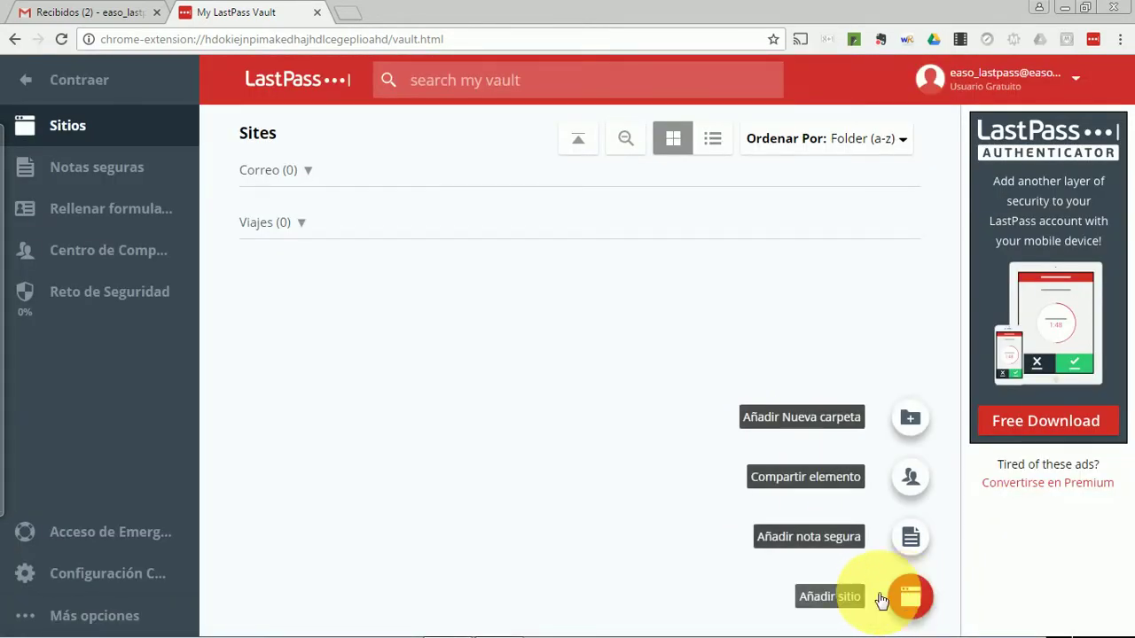
click(911, 599)
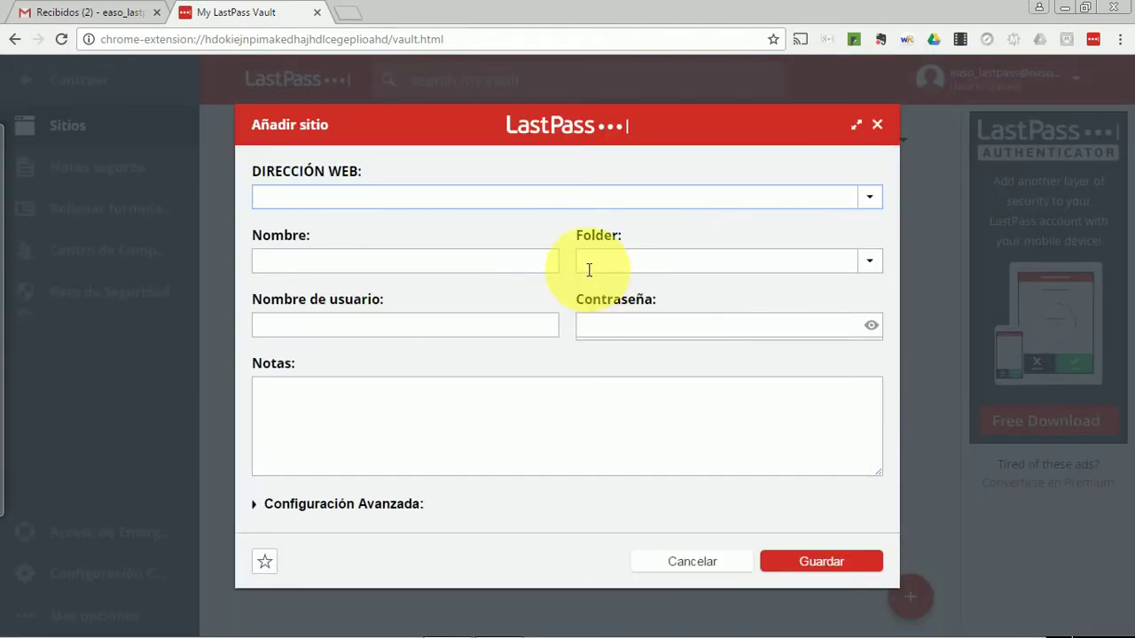
text(www.gmail.com)
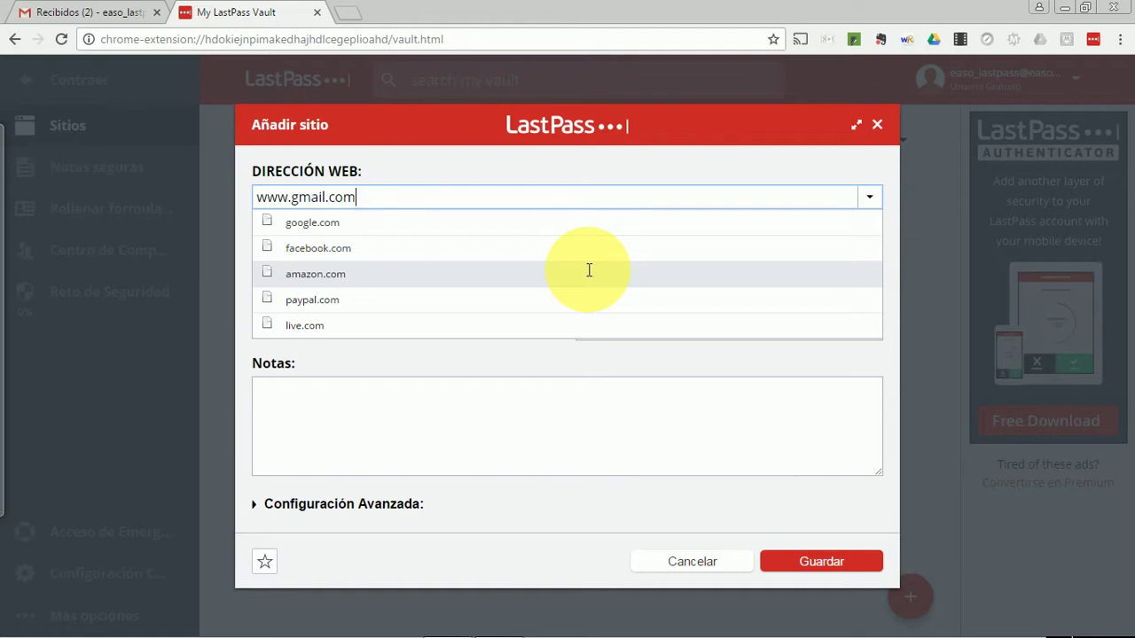
click(555, 365)
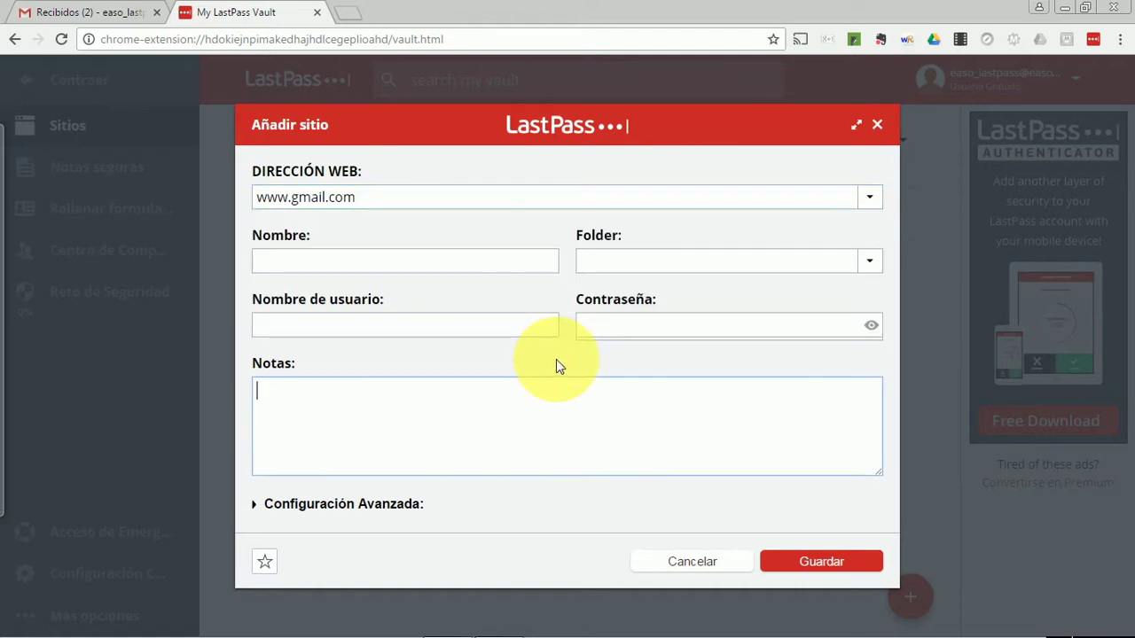
click(487, 260)
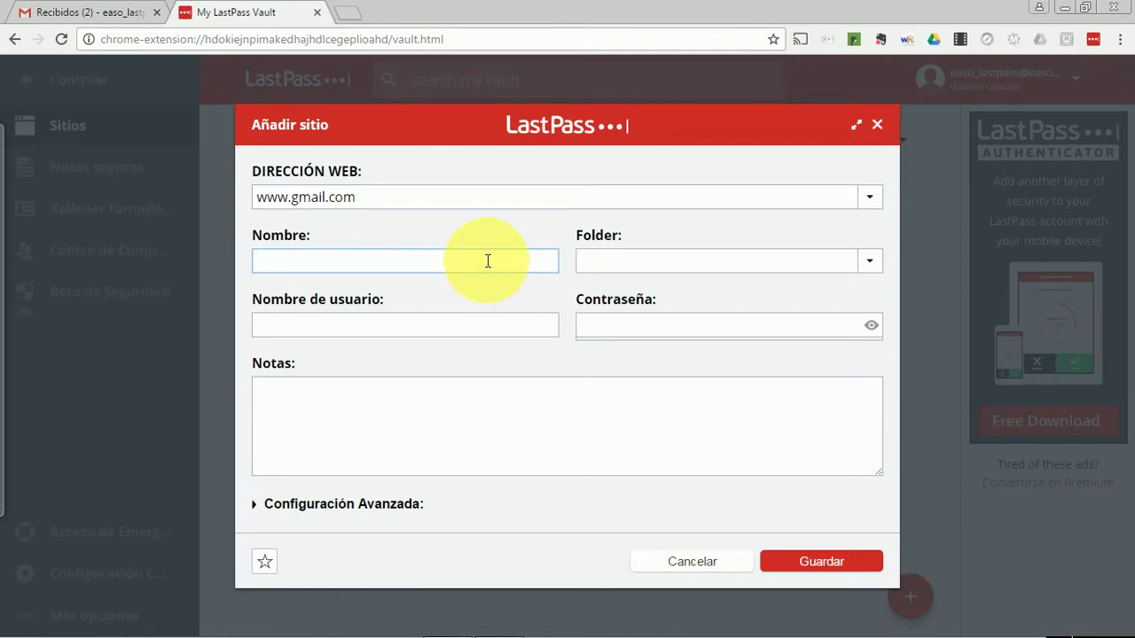
text(Gmail de trabajo)
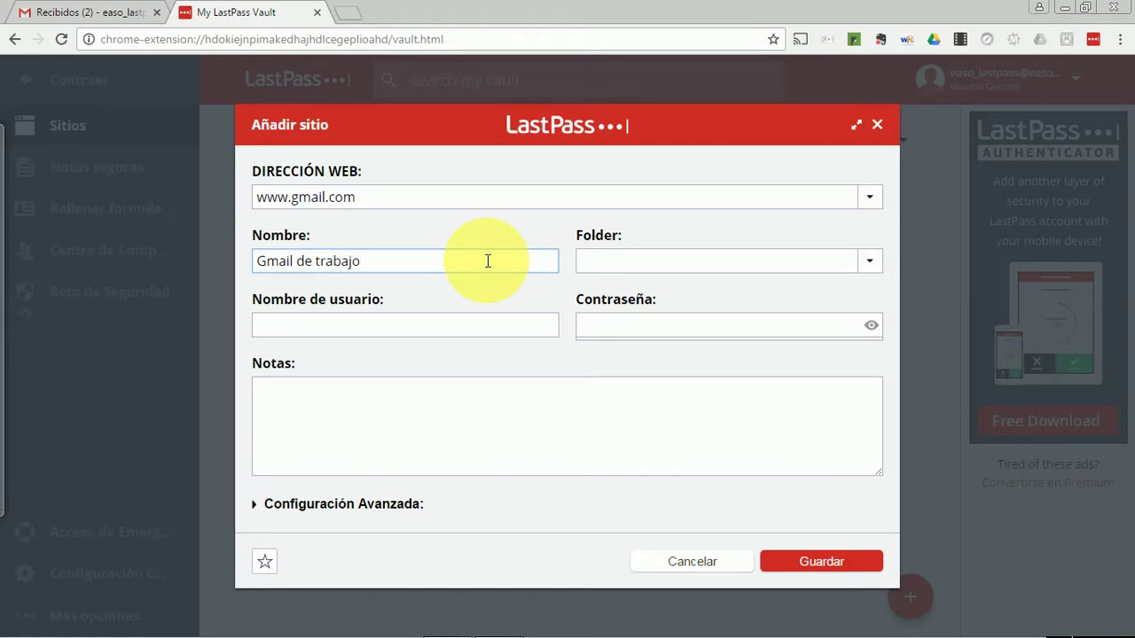
click(872, 260)
click(816, 288)
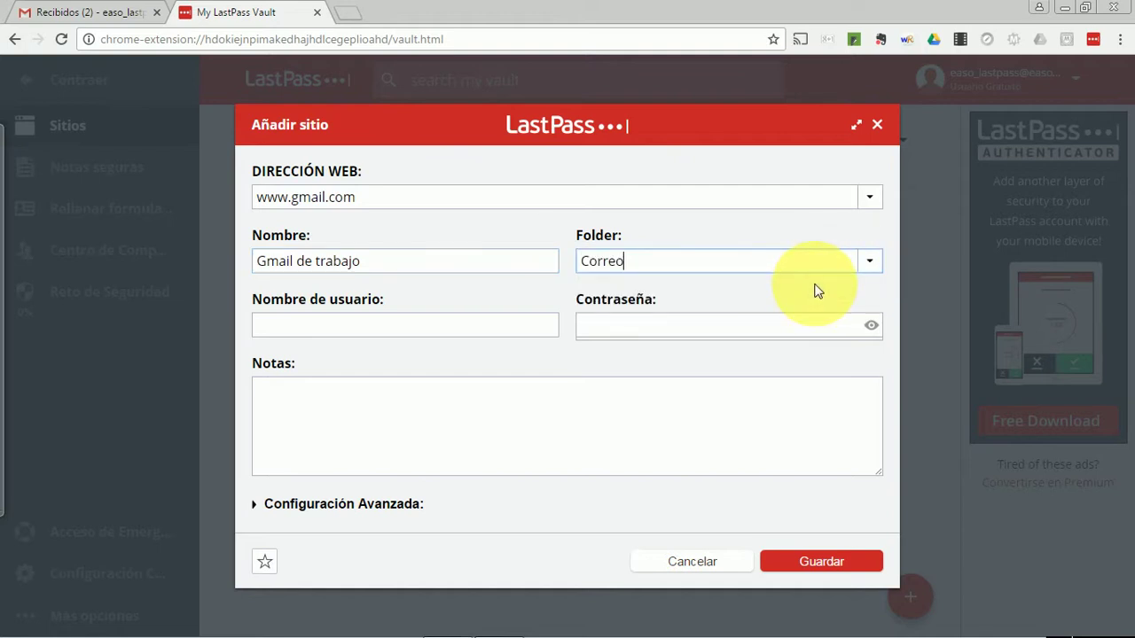
Enter the account's e-mail as username and its password, then save the entry
click(476, 325)
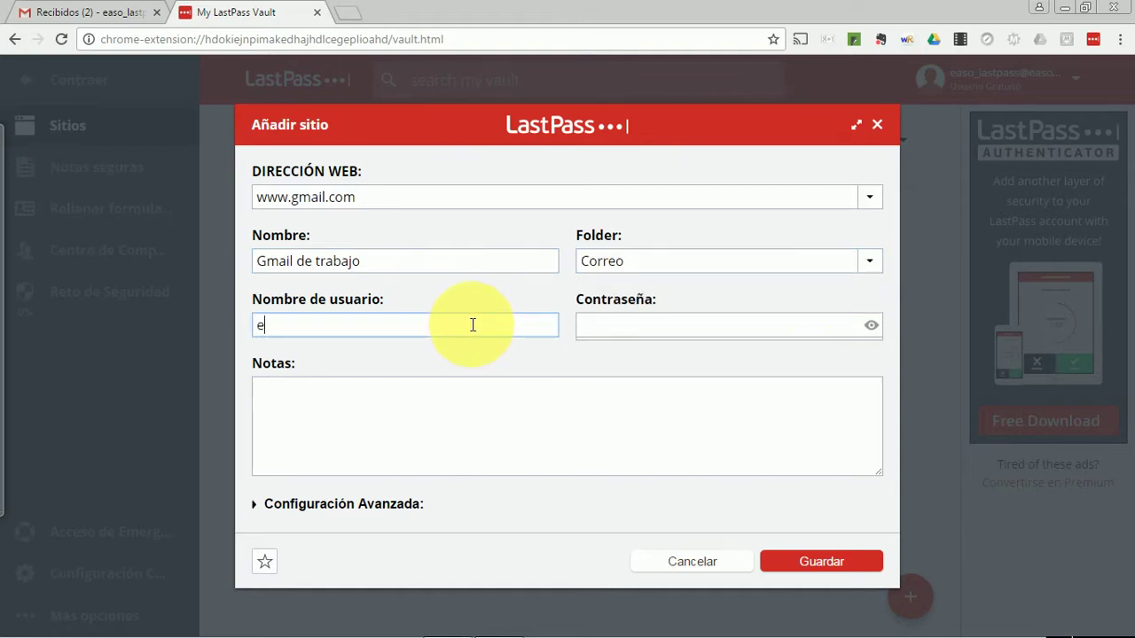
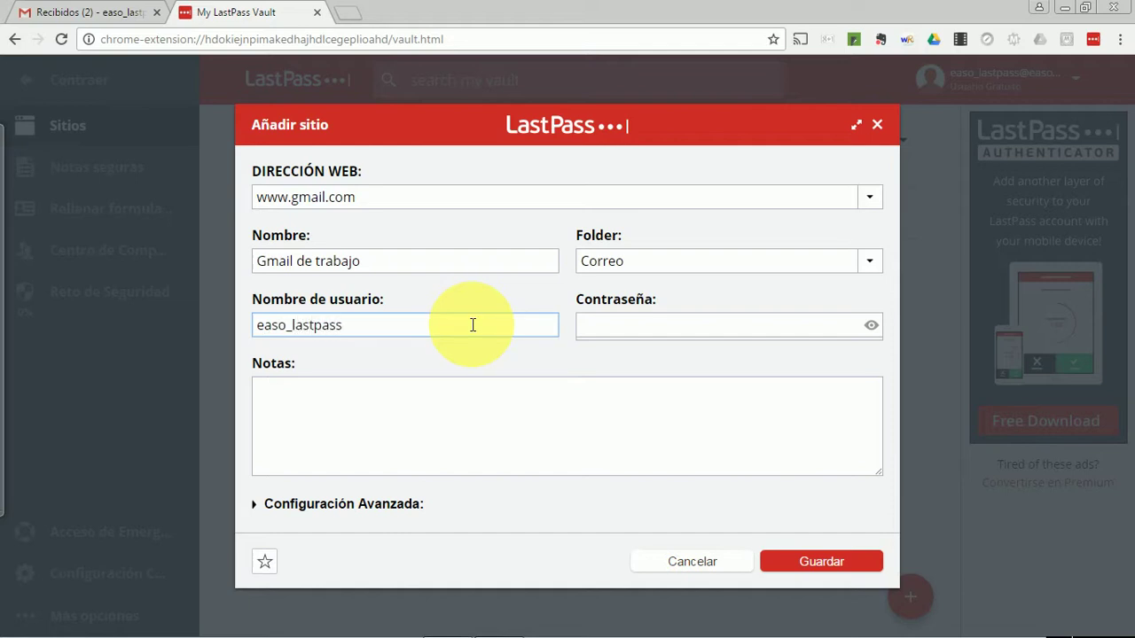
key(Tab)
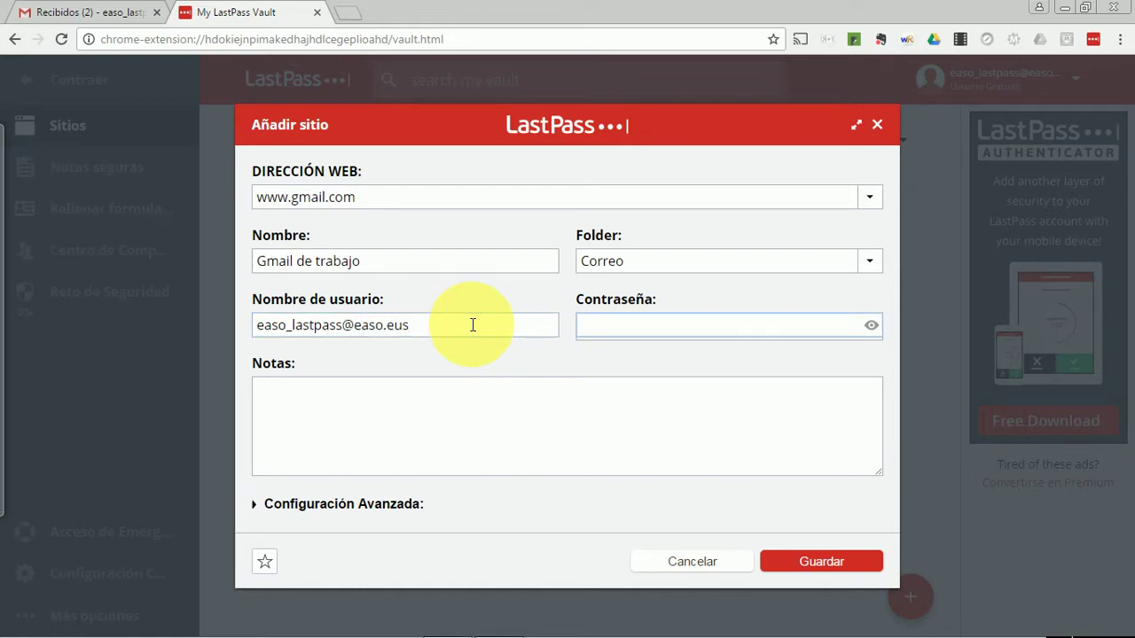
text(••••••••)
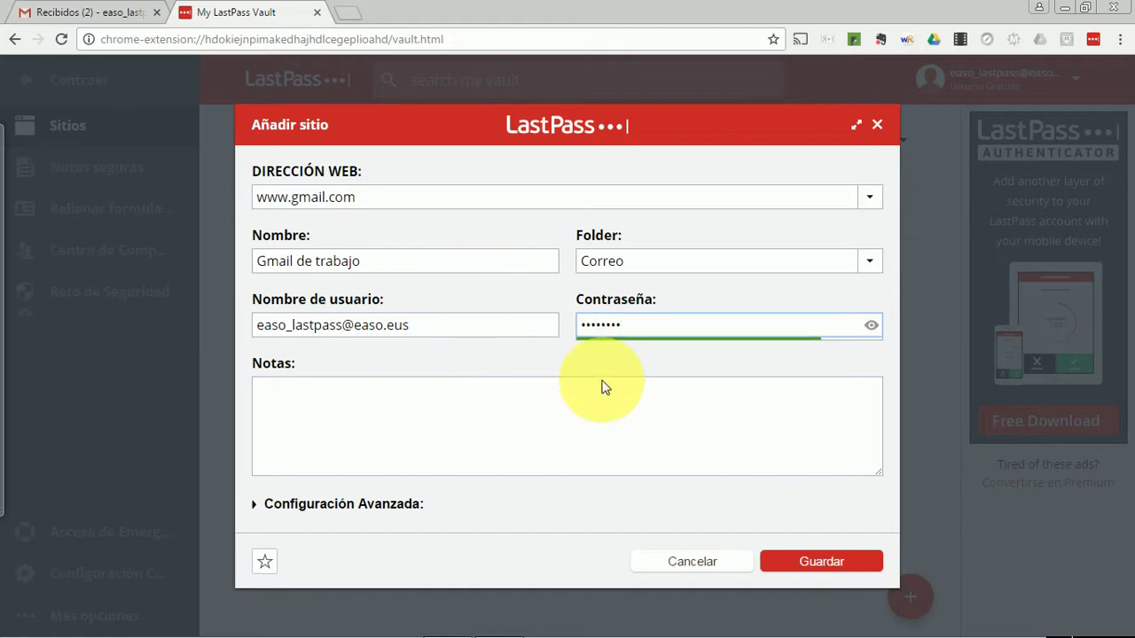
click(821, 563)
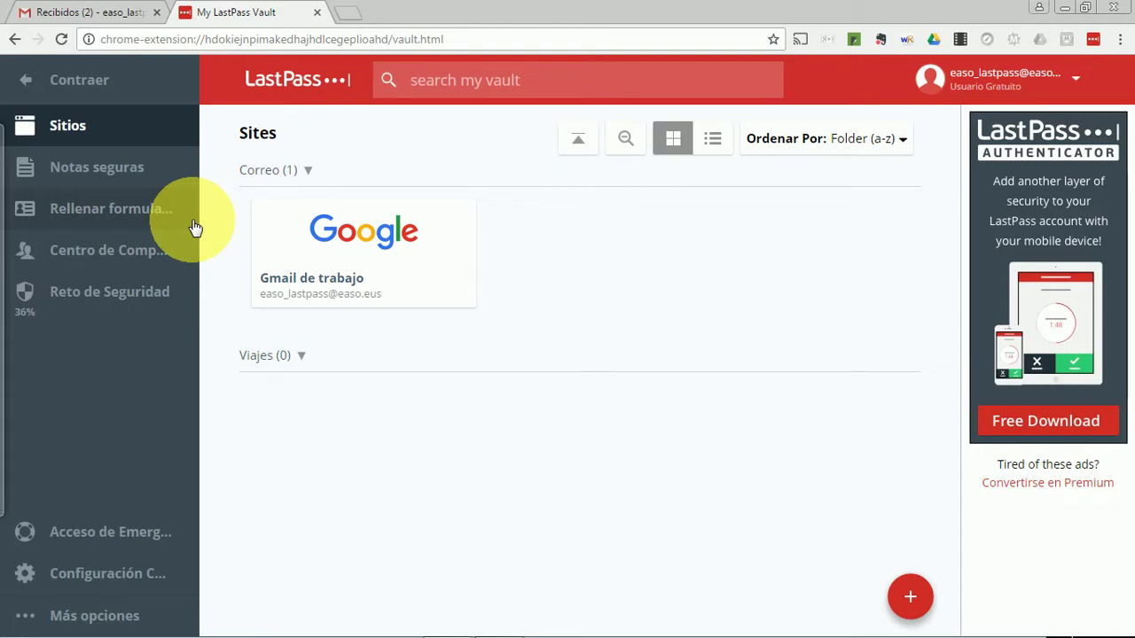
Open a new blank Chrome tab beside the LastPass vault
click(354, 18)
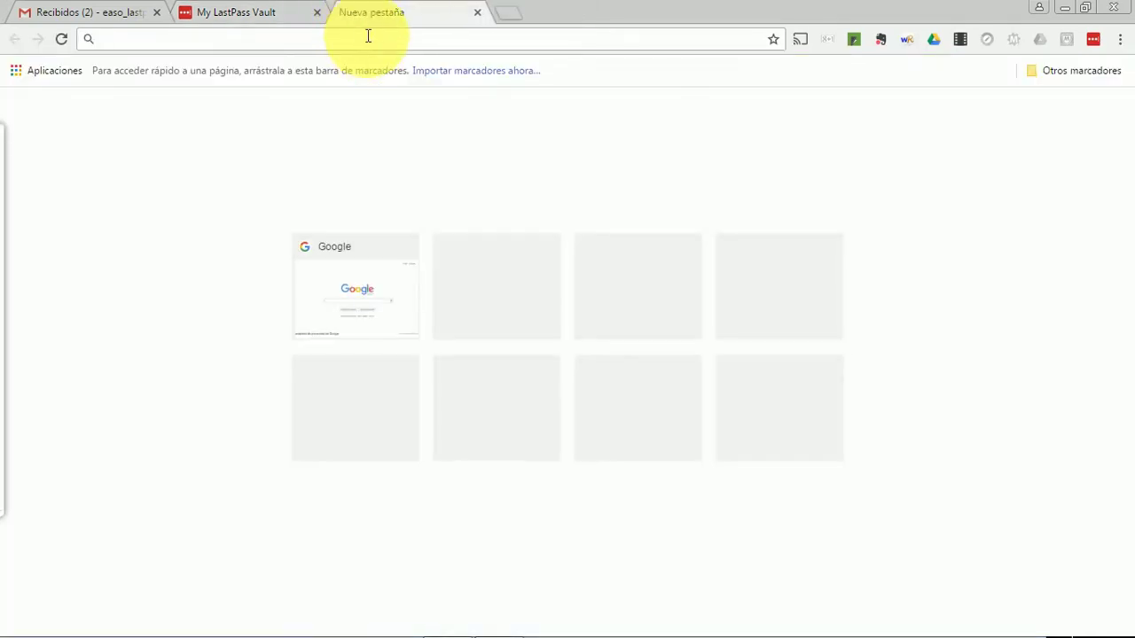
text(edr)
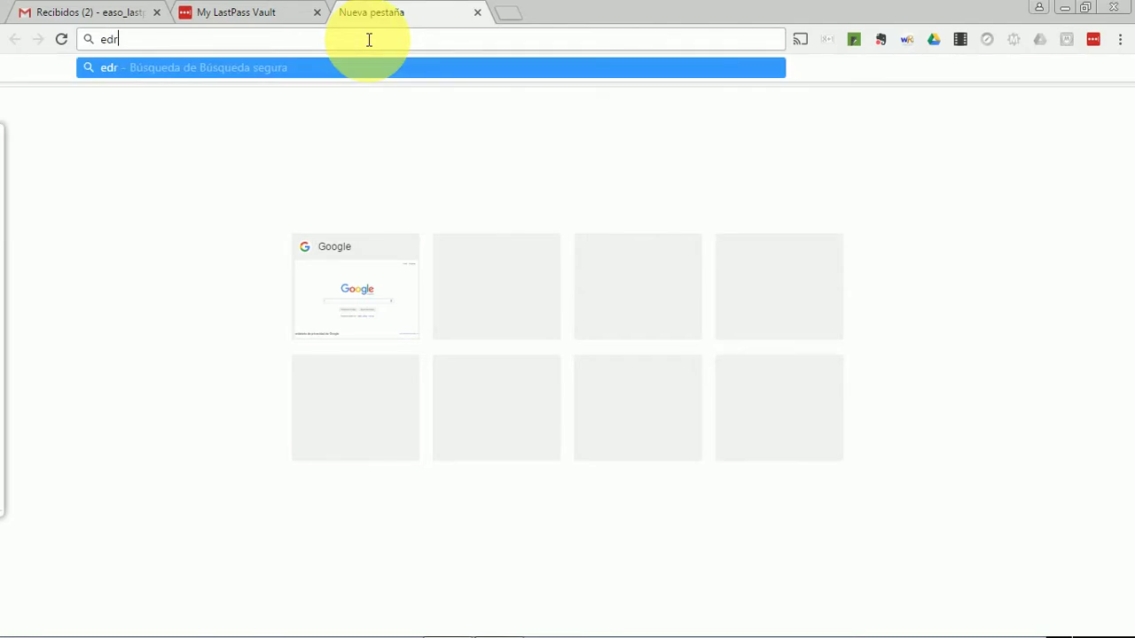
text(eams)
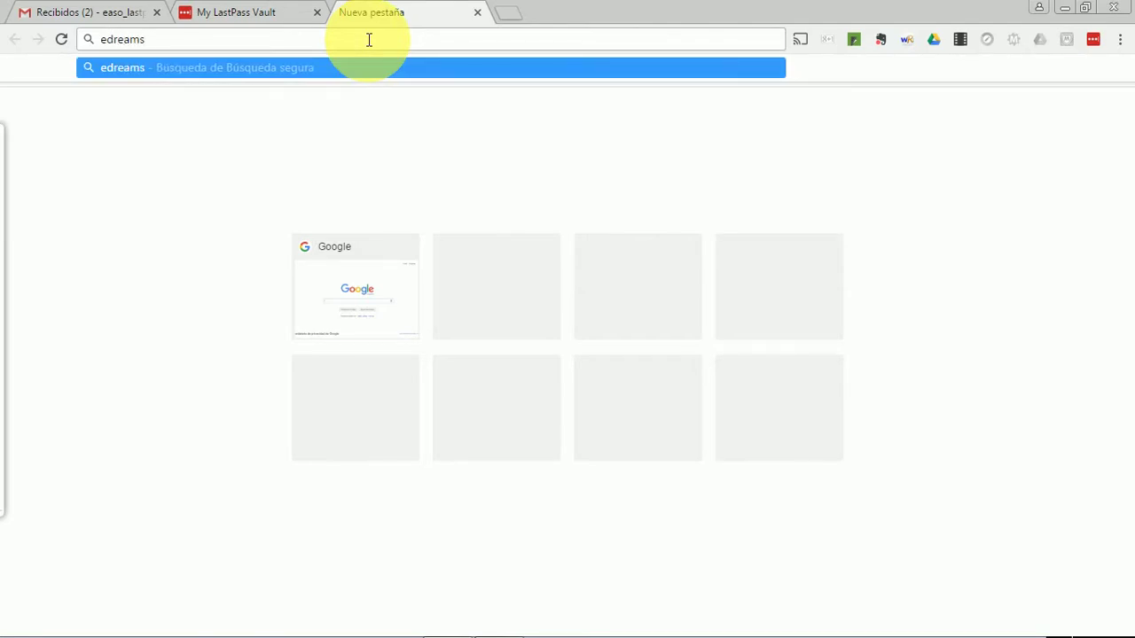
key(Return)
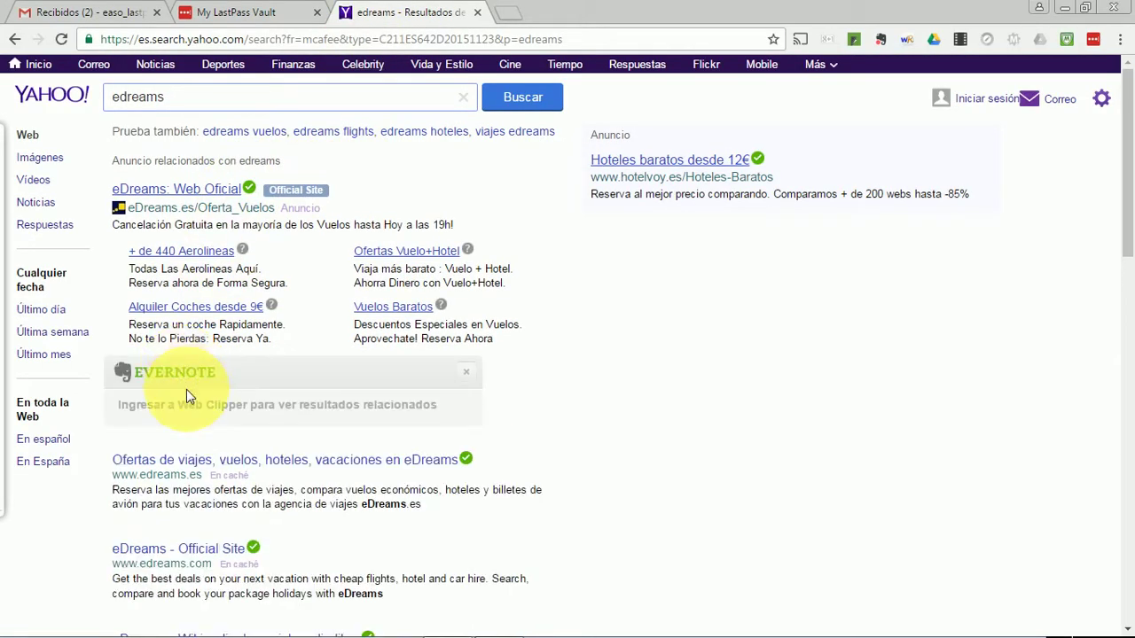
click(198, 467)
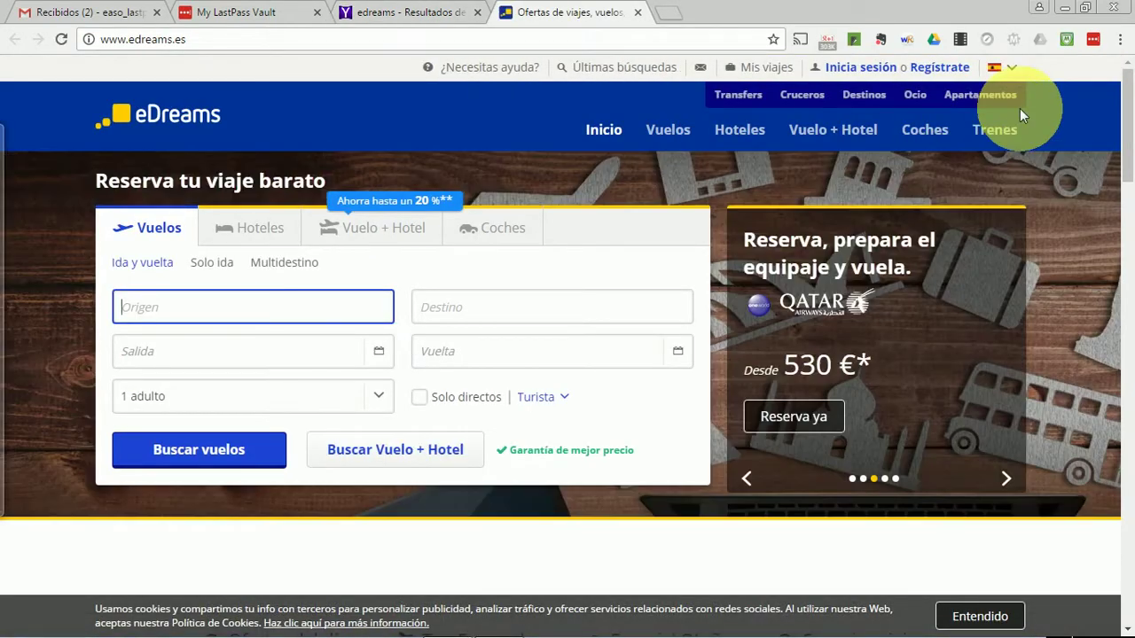
Open eDreams' 'Crea tu cuenta' sign-up page, enter the account e-mail, then select the Contraseña field
mouse_move(934, 76)
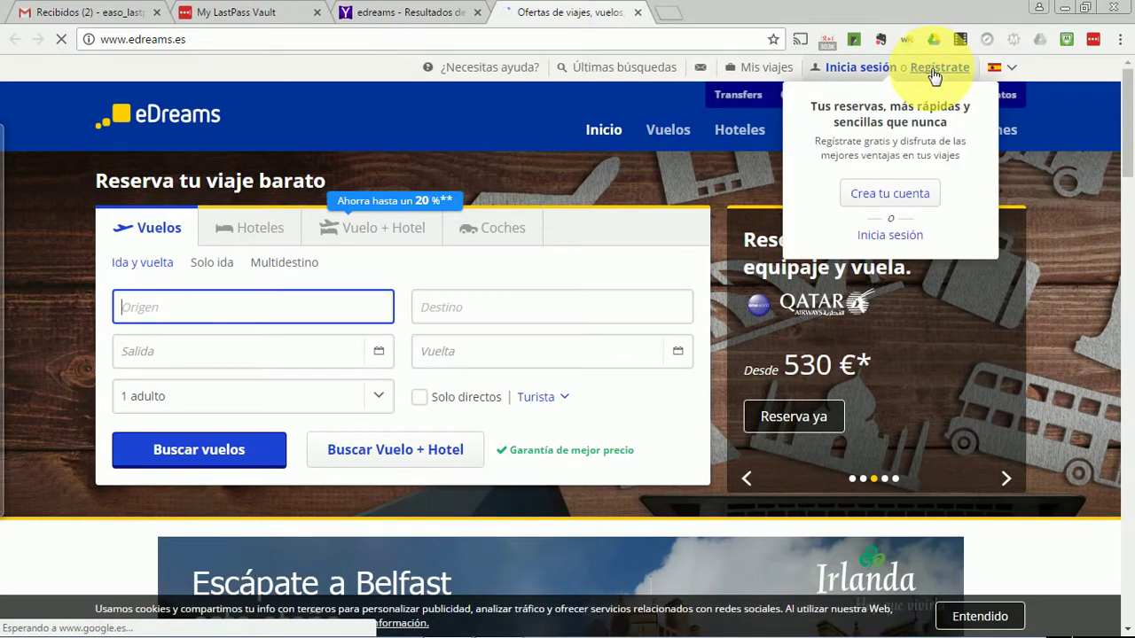
click(889, 194)
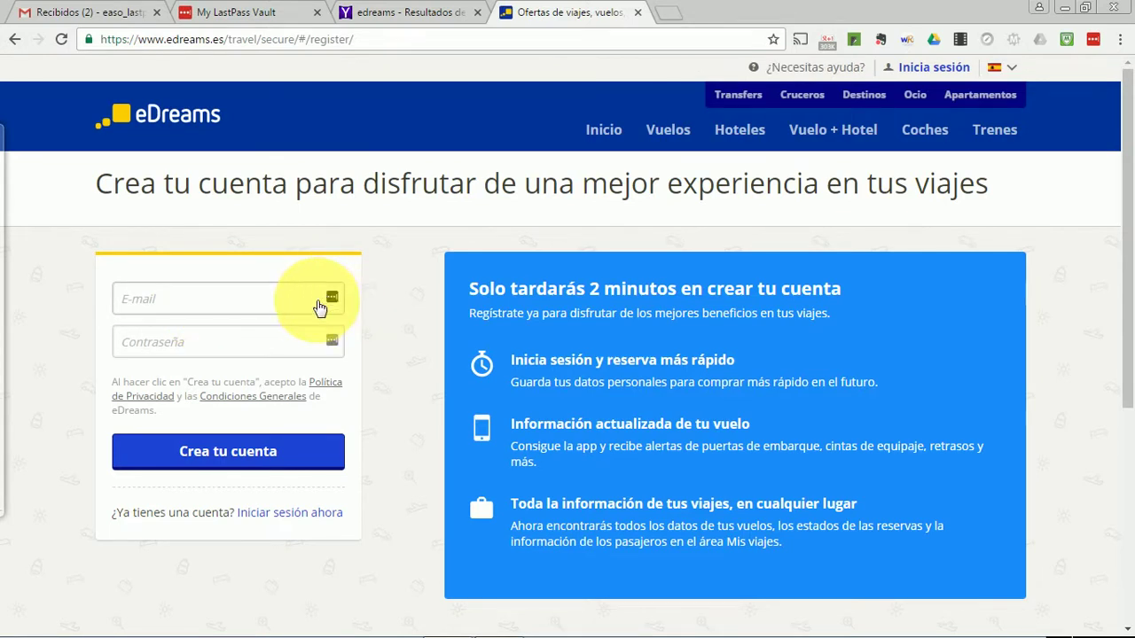
click(201, 304)
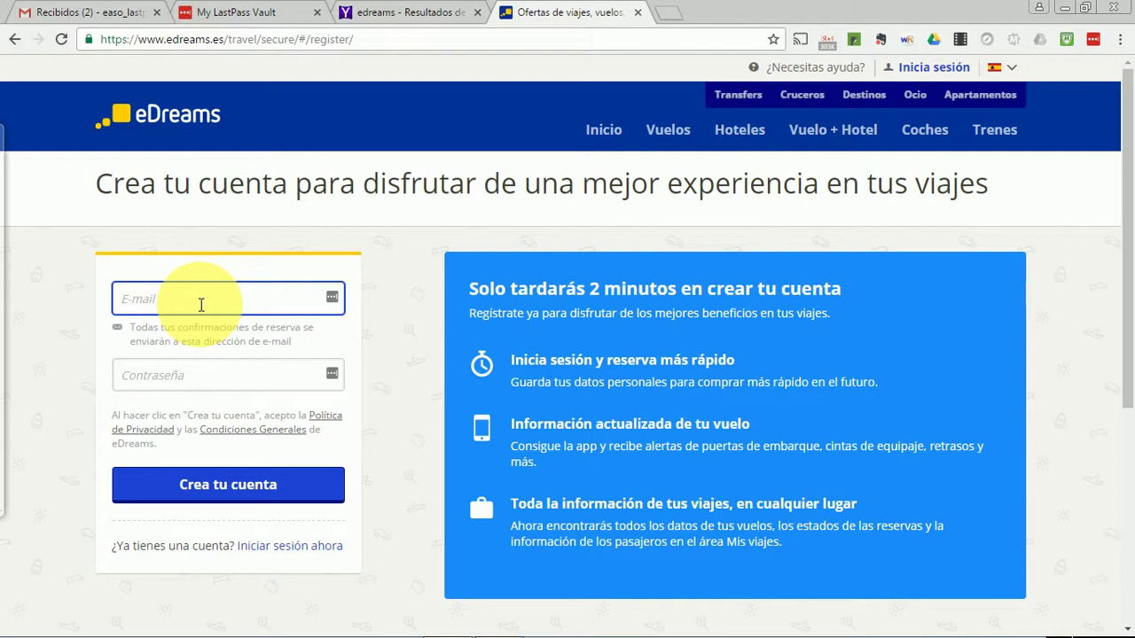
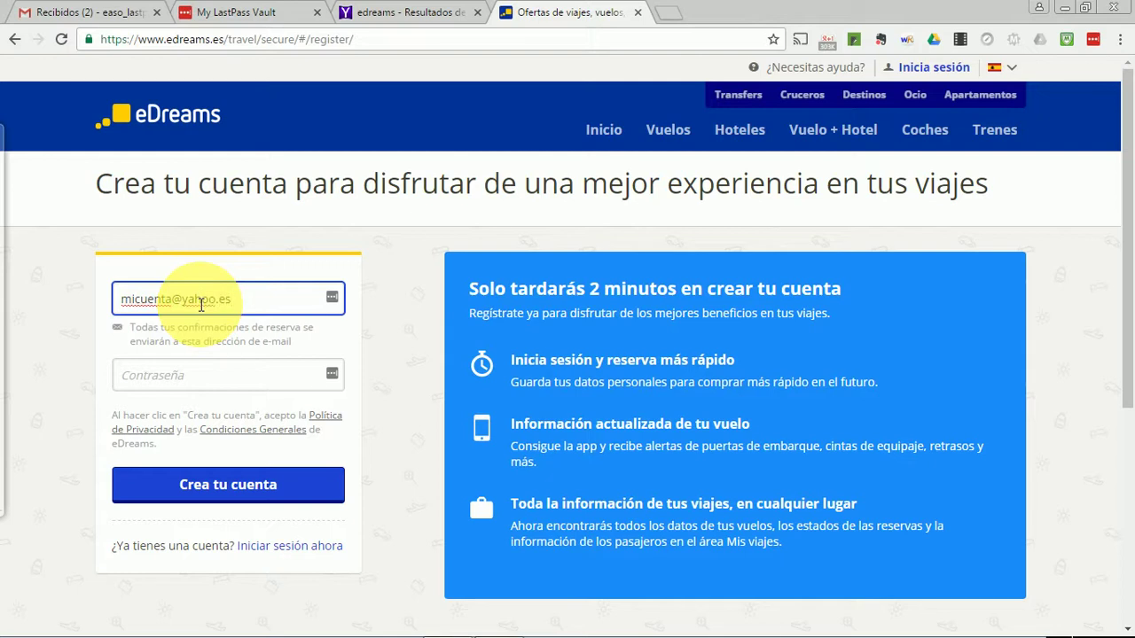
click(238, 375)
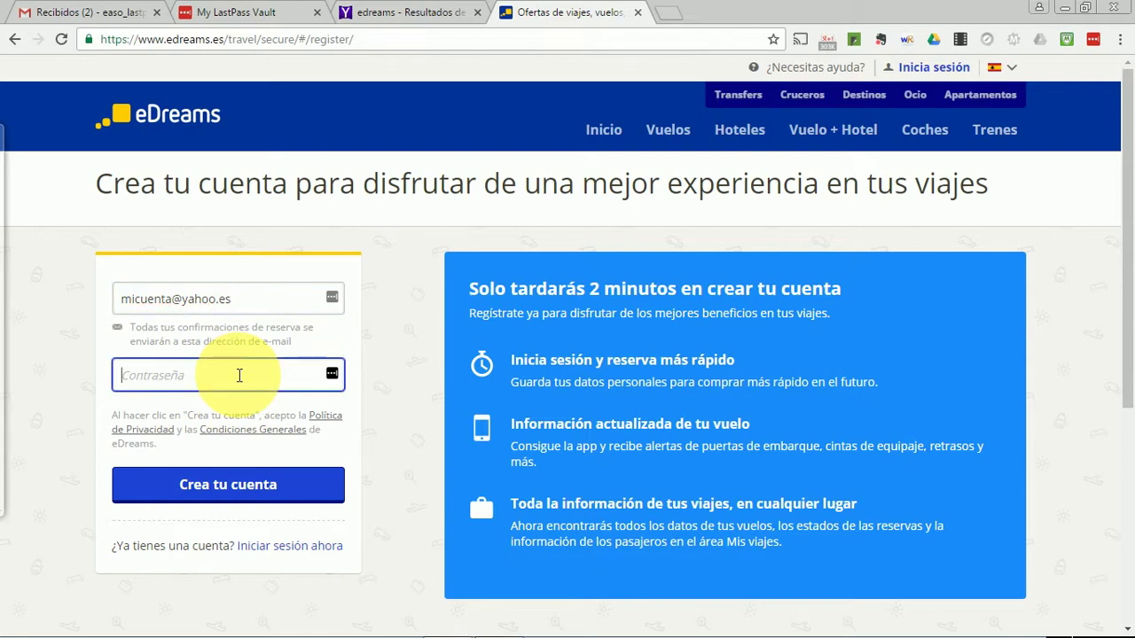